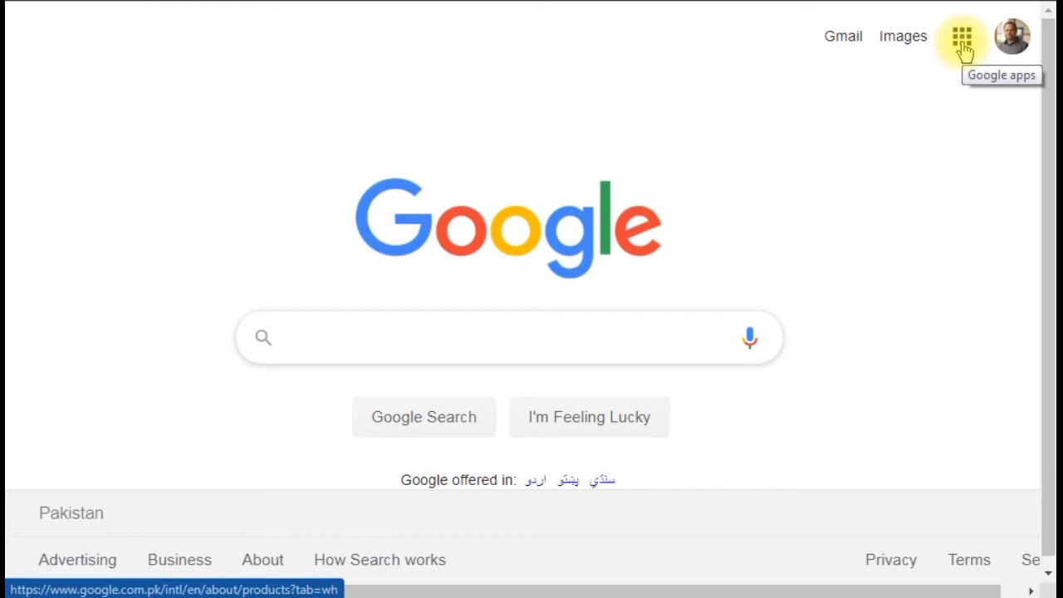
- Go to Google Classroom and open the "Class 10 - English" class
{"action": "left_click", "coordinate": [961, 37]}
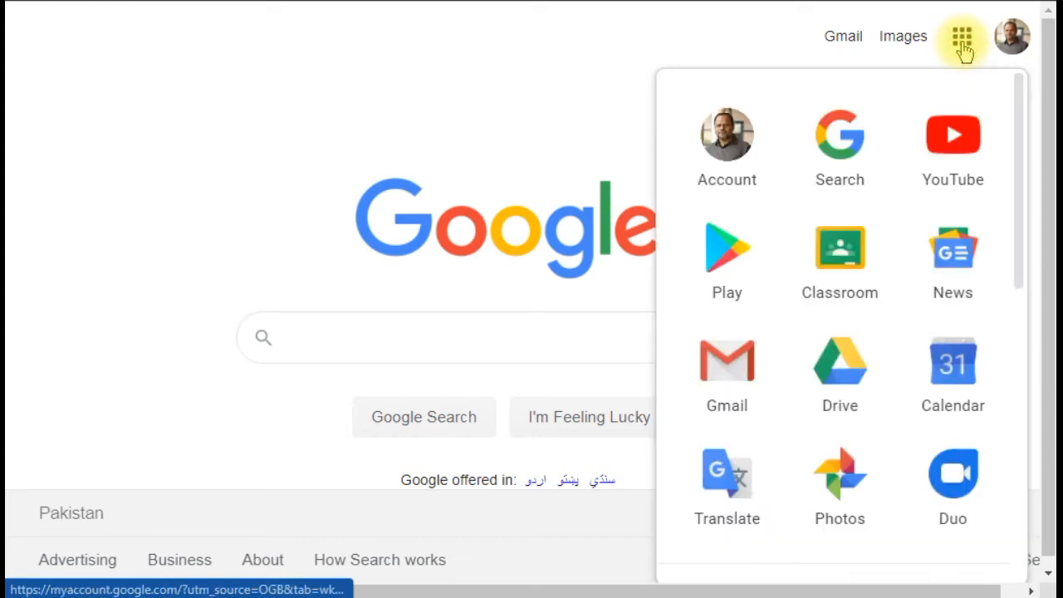
{"action": "left_click", "coordinate": [845, 269]}
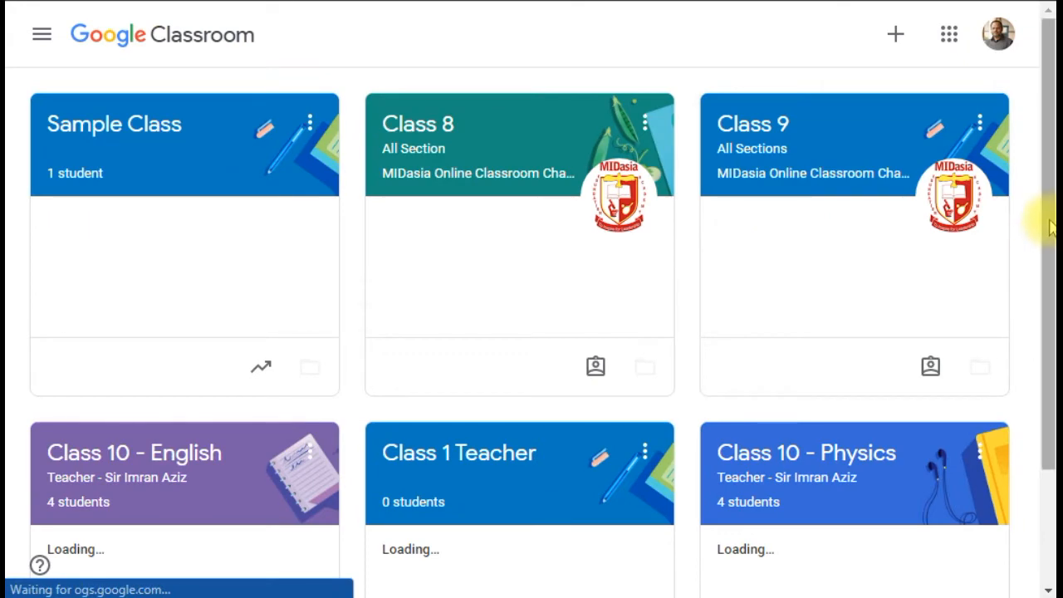
{"action": "mouse_move", "coordinate": [1043, 218]}
{"action": "left_mouse_down"}
{"action": "mouse_move", "coordinate": [1044, 374]}
{"action": "mouse_move", "coordinate": [1044, 213]}
{"action": "left_mouse_up"}
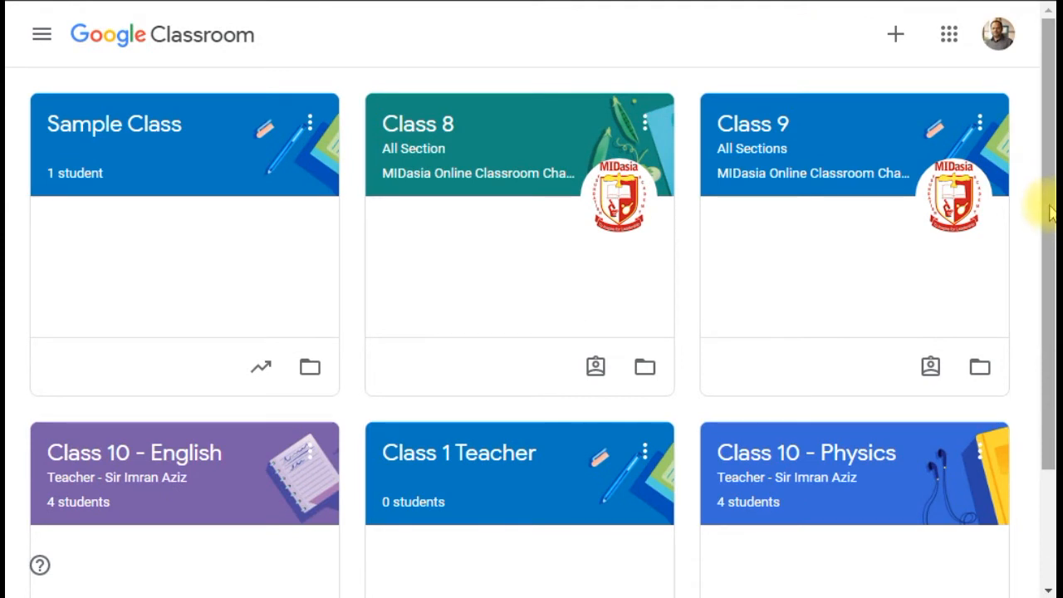
{"action": "left_click_drag", "start_coordinate": [1043, 207], "coordinate": [1044, 304]}
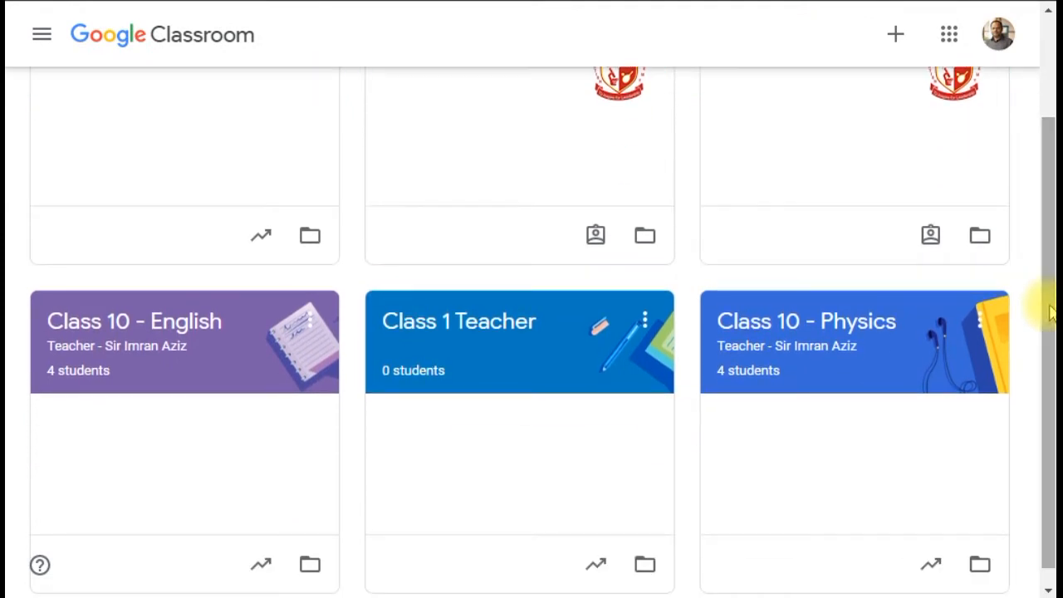
{"action": "left_click", "coordinate": [122, 335]}
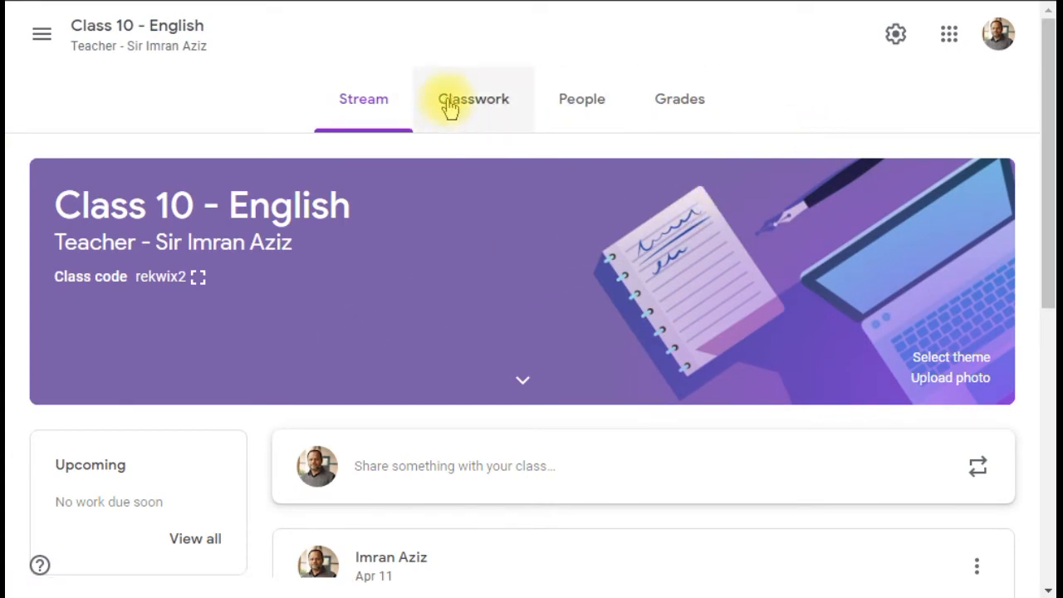
- Review the teachers and students enrolled in the class
{"action": "left_click", "coordinate": [573, 108]}
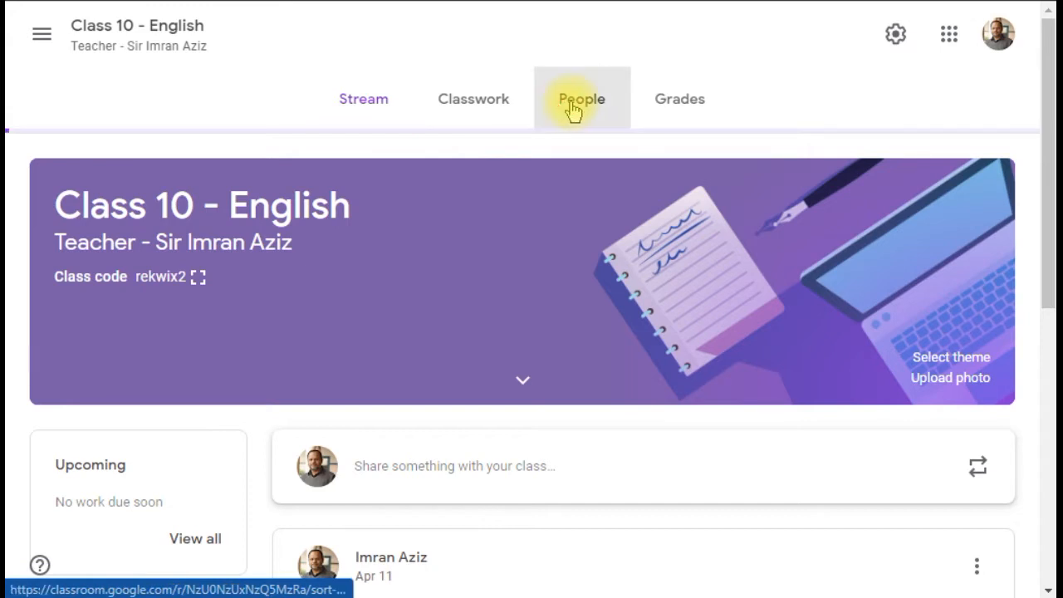
{"action": "mouse_move", "coordinate": [1044, 196]}
{"action": "left_mouse_down"}
{"action": "mouse_move", "coordinate": [1046, 242]}
{"action": "mouse_move", "coordinate": [1044, 199]}
{"action": "left_mouse_up"}
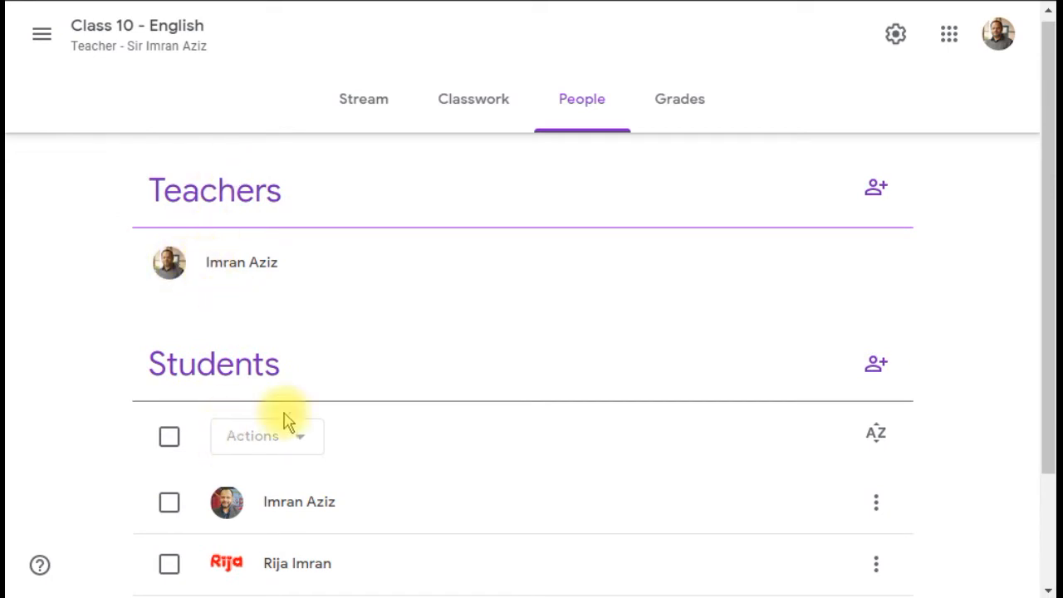
{"action": "left_click_drag", "start_coordinate": [1043, 299], "coordinate": [1046, 435]}
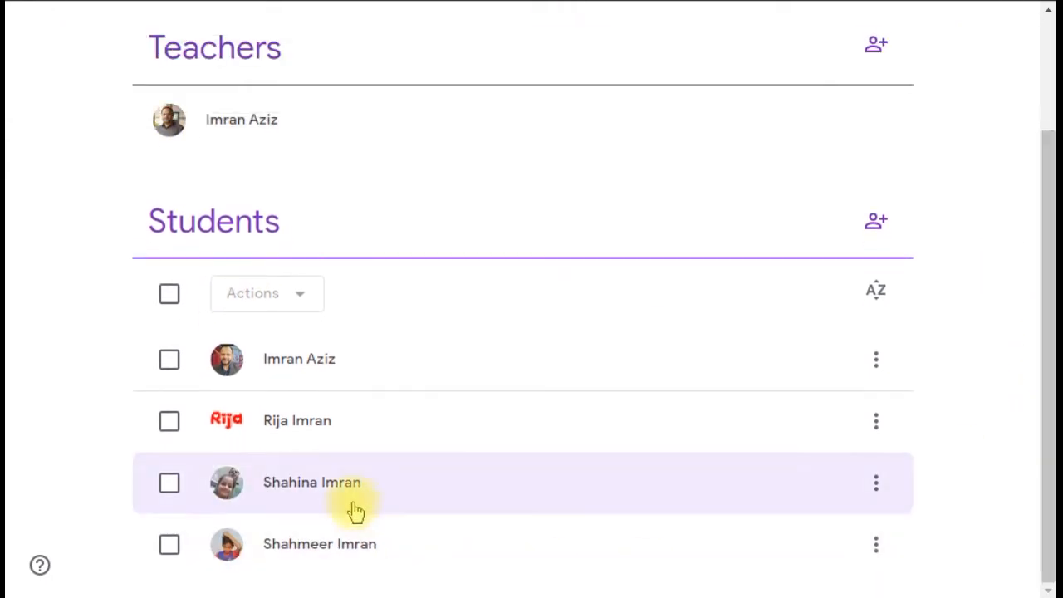
{"action": "left_click_drag", "start_coordinate": [1045, 343], "coordinate": [1046, 226]}
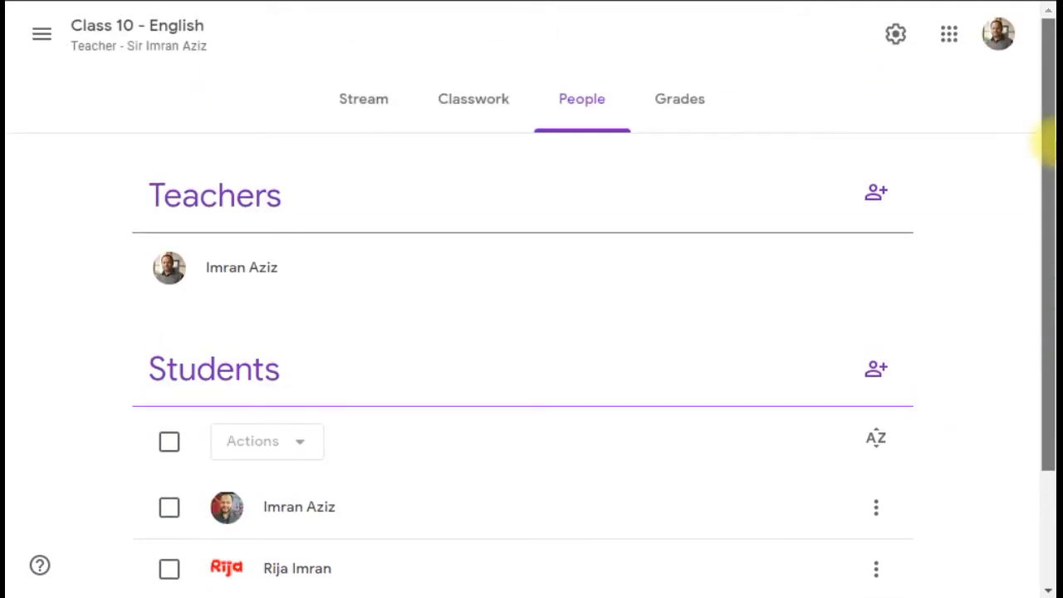
- Create a new classwork assignment titled "English Comprehension Assignment"
{"action": "left_click", "coordinate": [496, 119]}
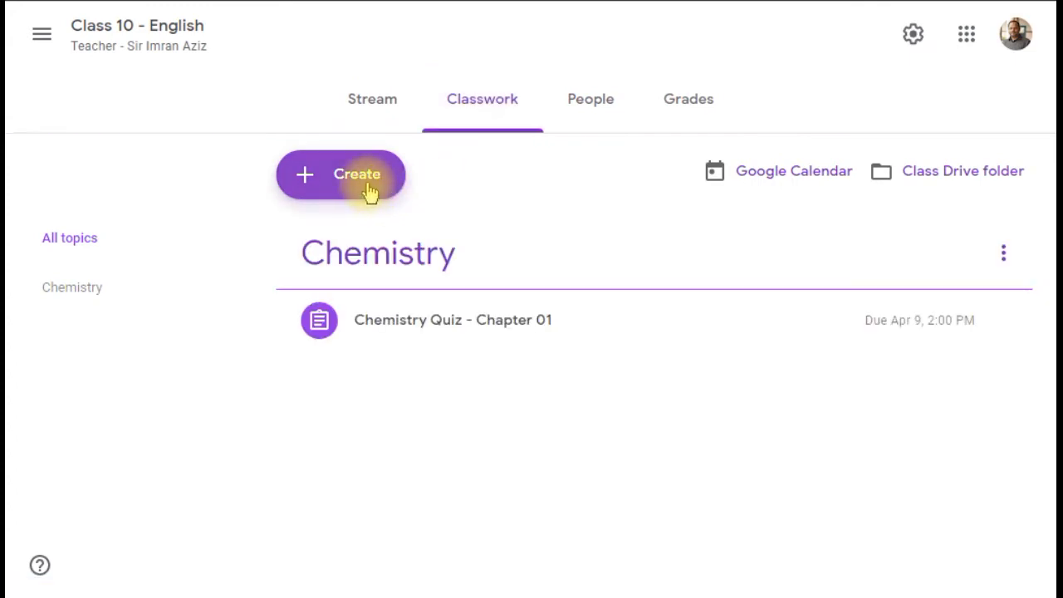
{"action": "left_click", "coordinate": [367, 189]}
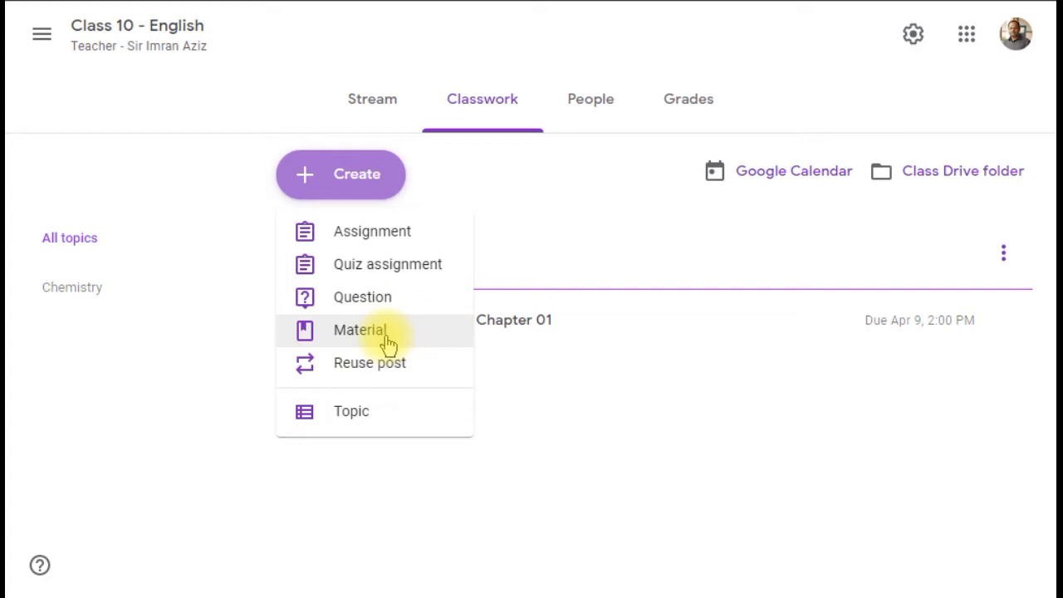
{"action": "left_click", "coordinate": [349, 240]}
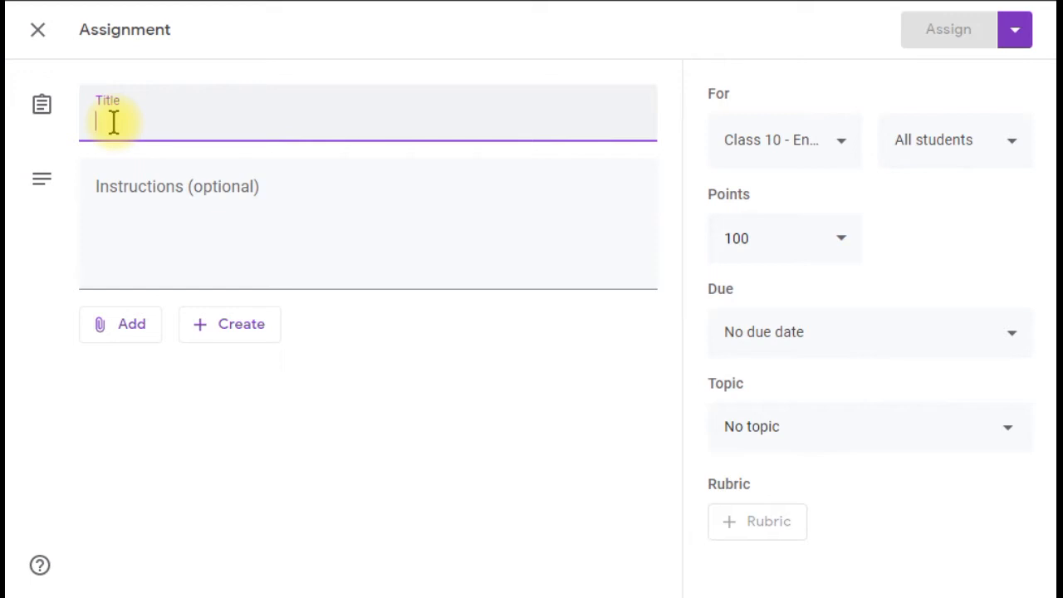
{"action": "type", "text": "English"}
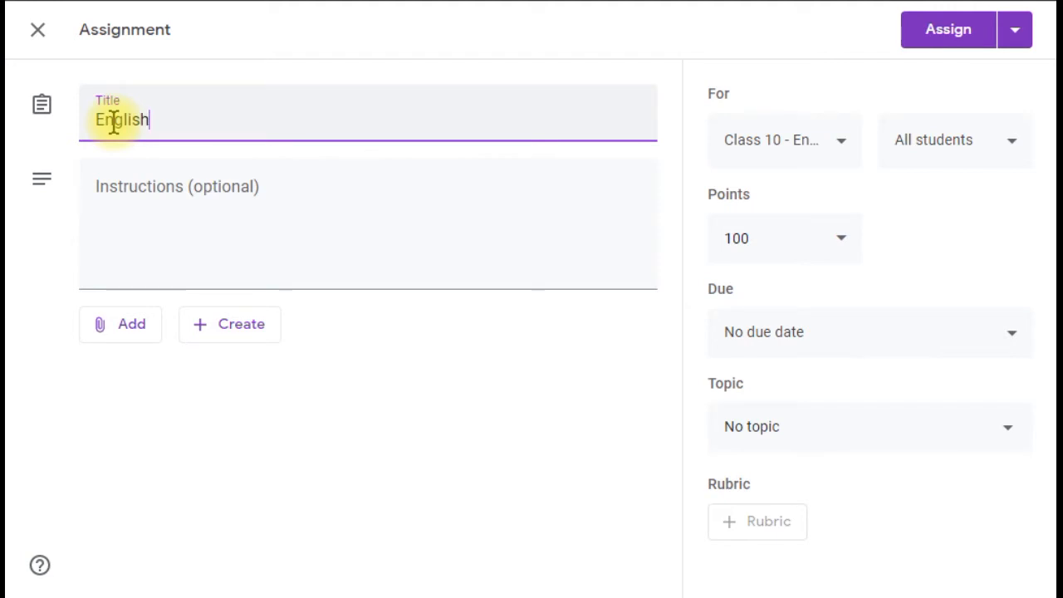
{"action": "type", "text": " Compre"}
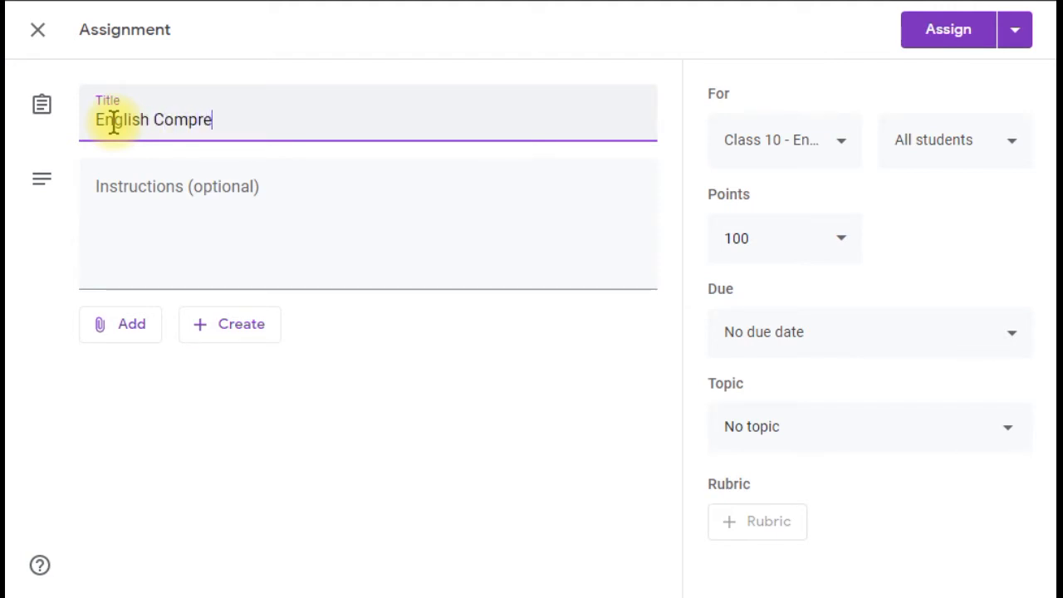
{"action": "type", "text": "hension A"}
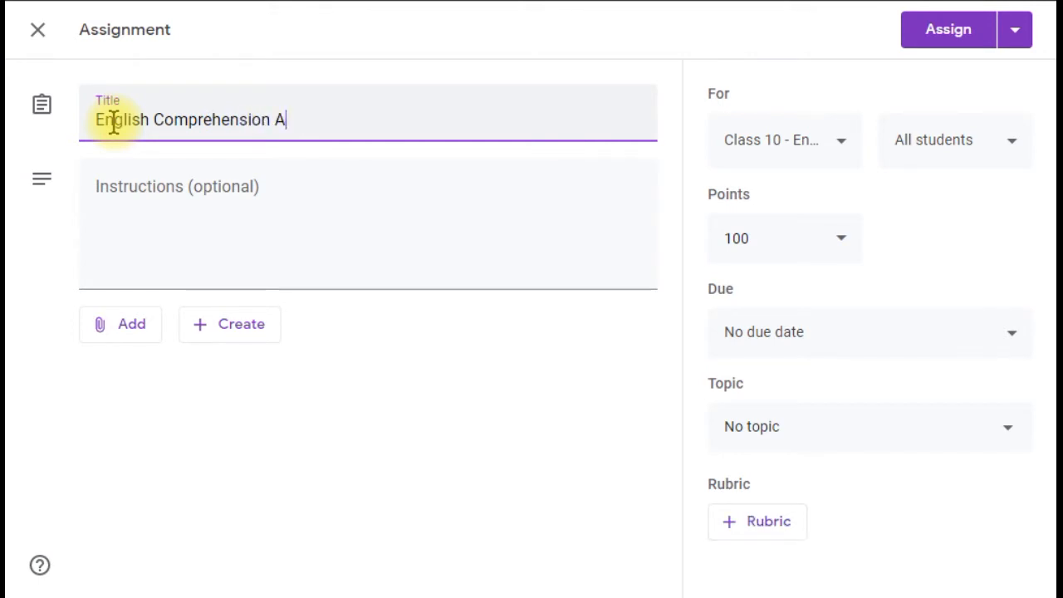
{"action": "type", "text": "ssignmen"}
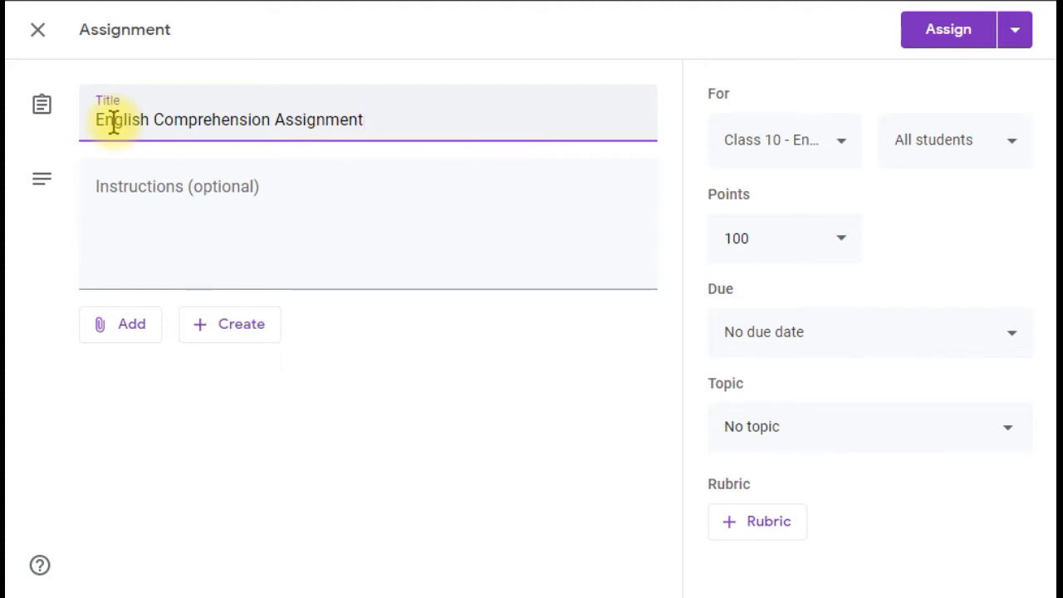
{"action": "type", "text": "t"}
- Enter "Answer all the questions." as the assignment's instructions
{"action": "left_click", "coordinate": [128, 186]}
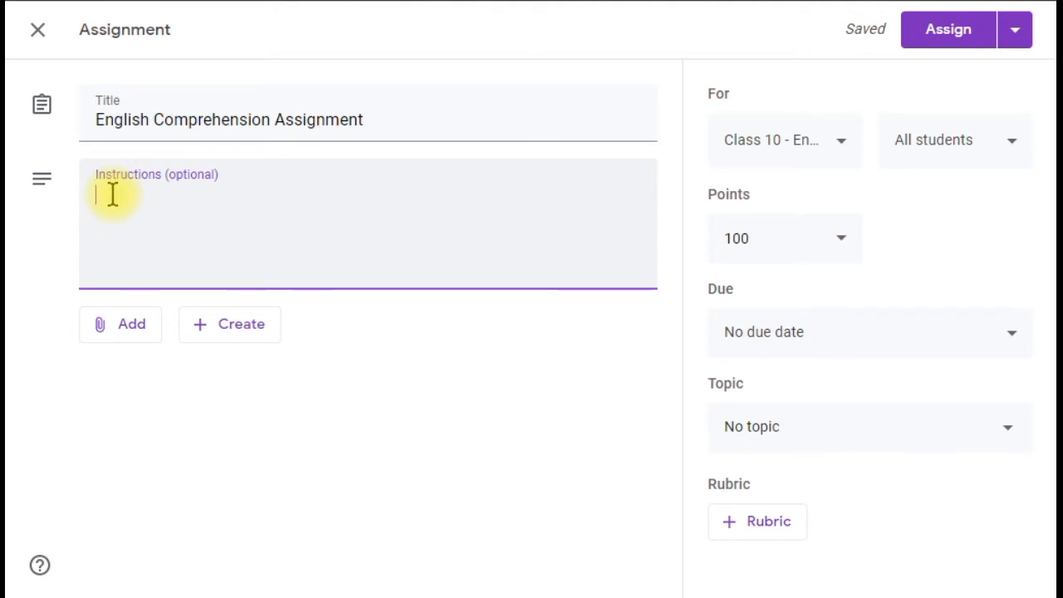
{"action": "type", "text": "Answers"}
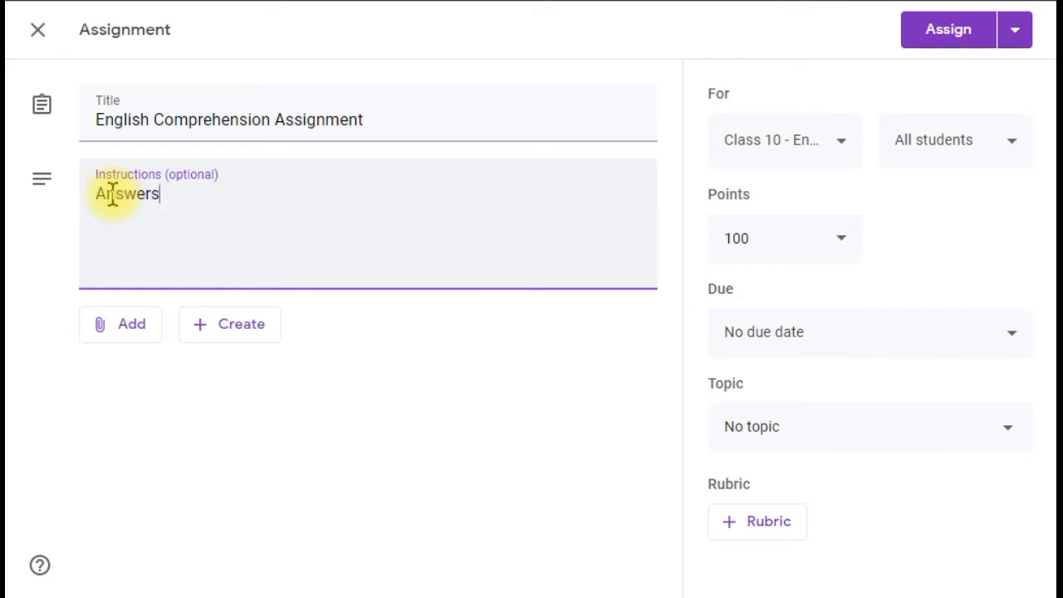
{"action": "key", "text": "BackSpace"}
{"action": "type", "text": " all the questions."}
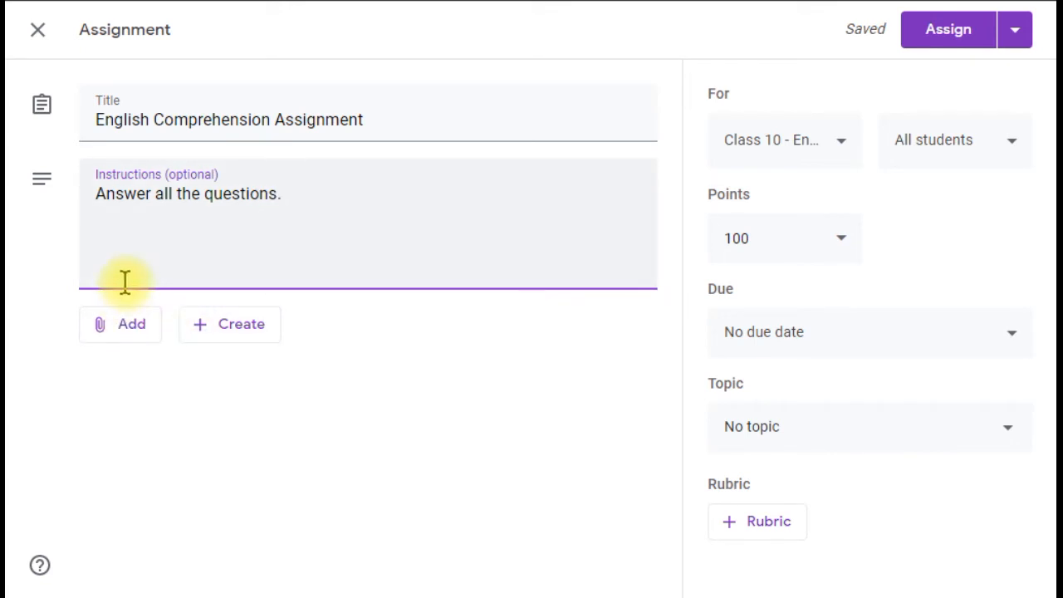
- Attach "English Comprehension Test.docx" from the GAMES (D:) drive to the assignment and set it to make a copy for each student
{"action": "left_click", "coordinate": [142, 332]}
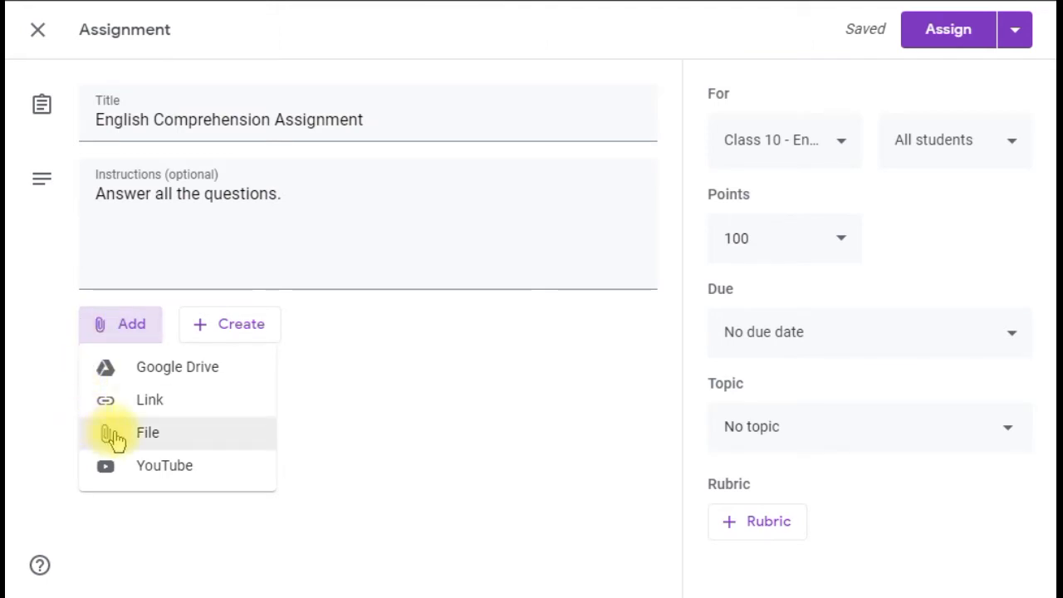
{"action": "left_click", "coordinate": [178, 437]}
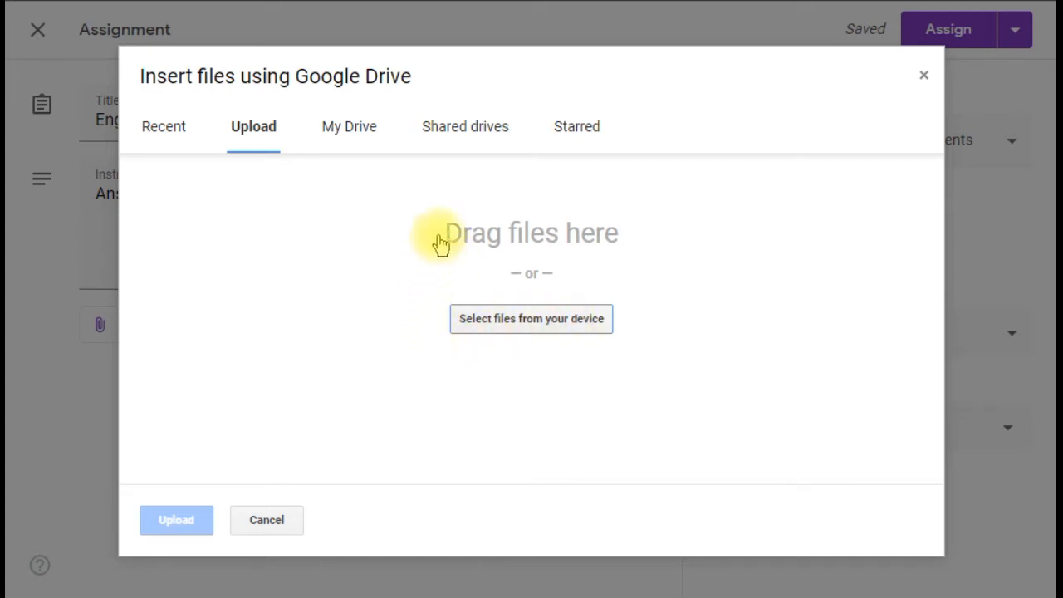
{"action": "left_click", "coordinate": [499, 329]}
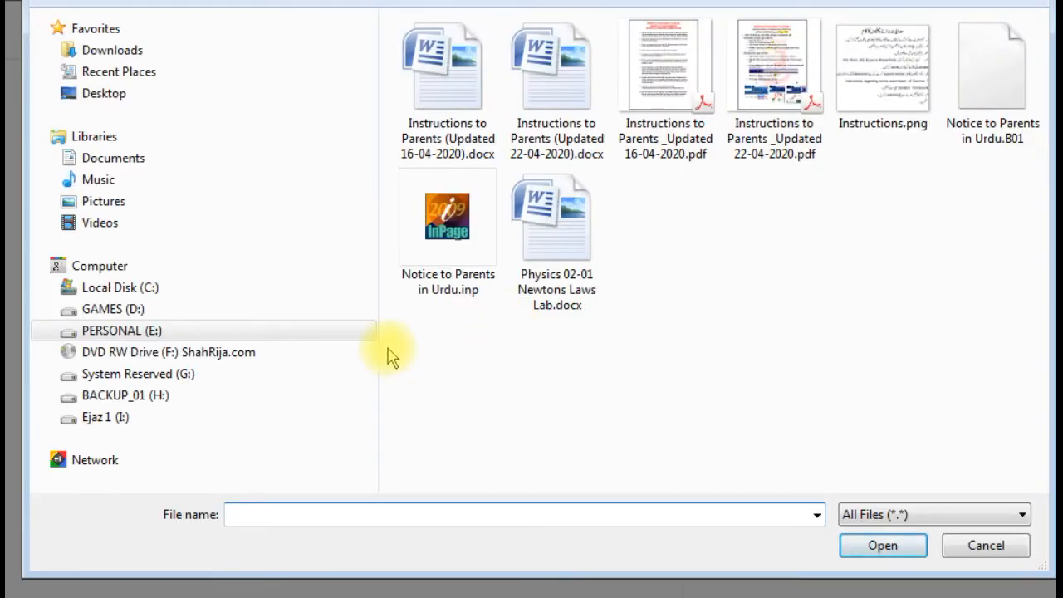
{"action": "left_click", "coordinate": [116, 321]}
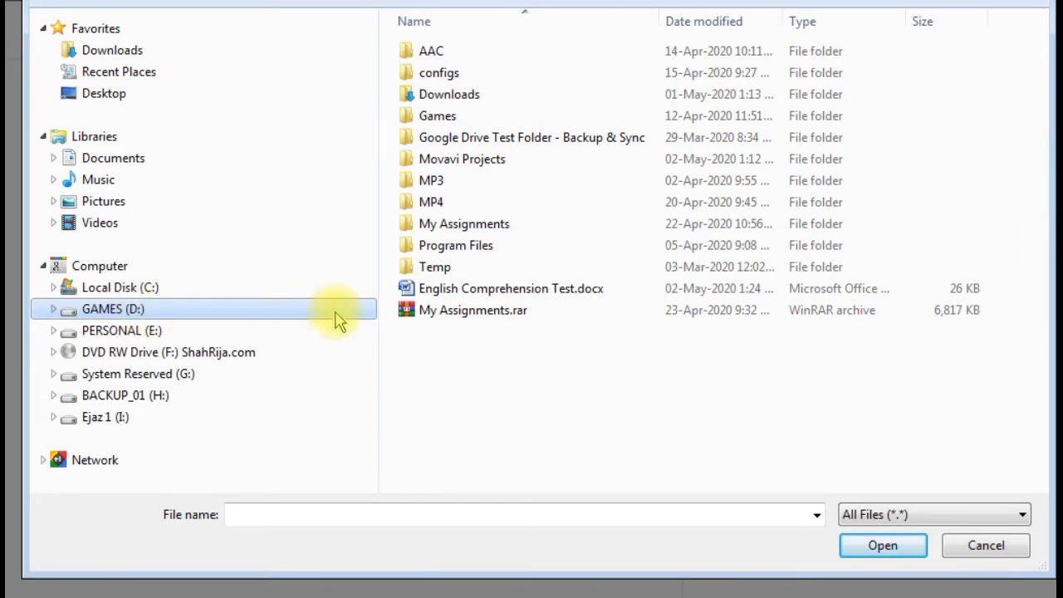
{"action": "left_click", "coordinate": [467, 292]}
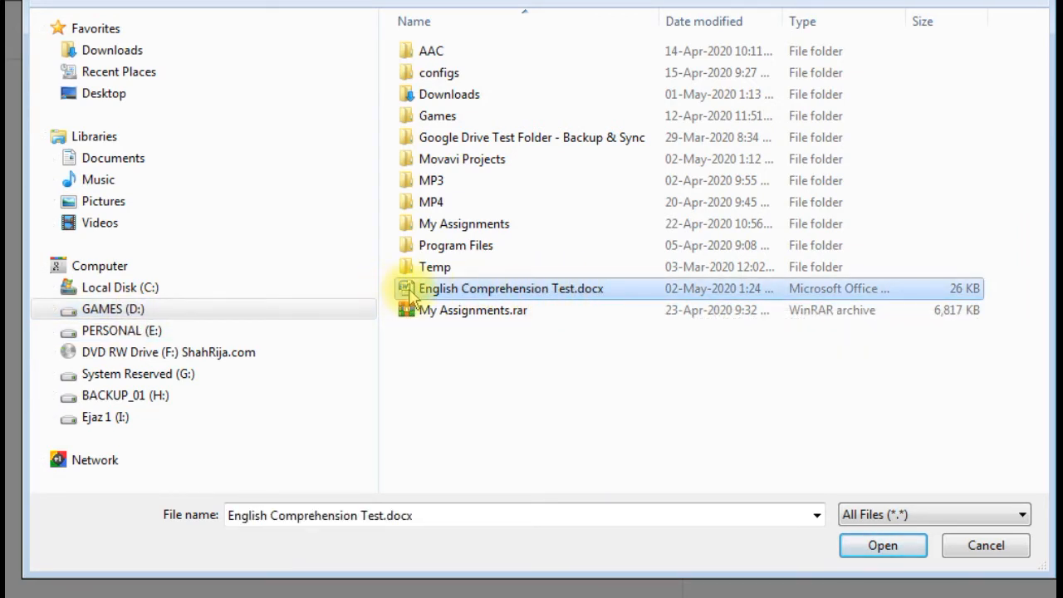
{"action": "left_click", "coordinate": [877, 547]}
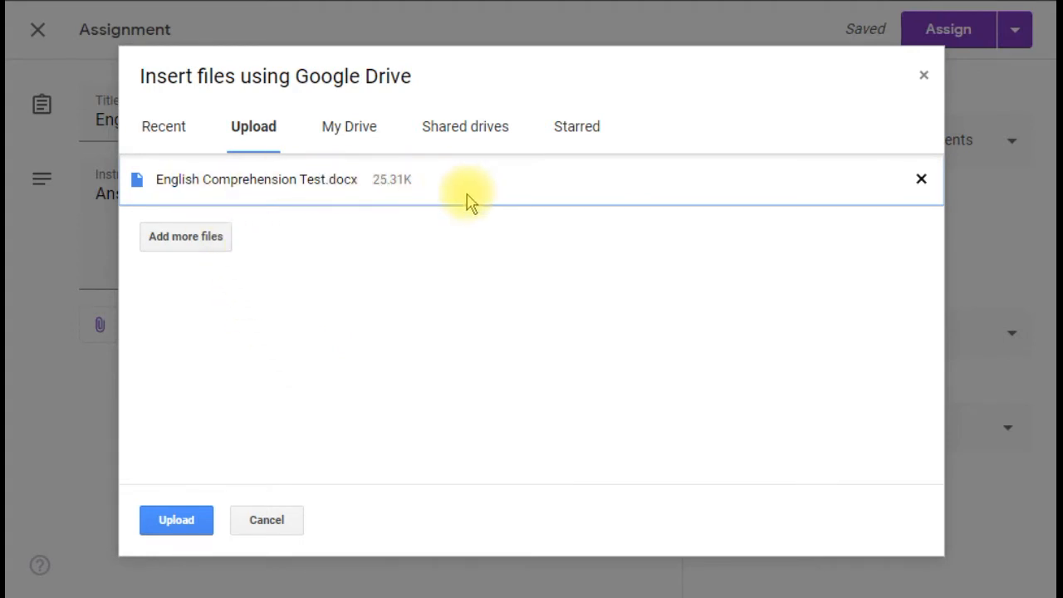
{"action": "left_click", "coordinate": [181, 525]}
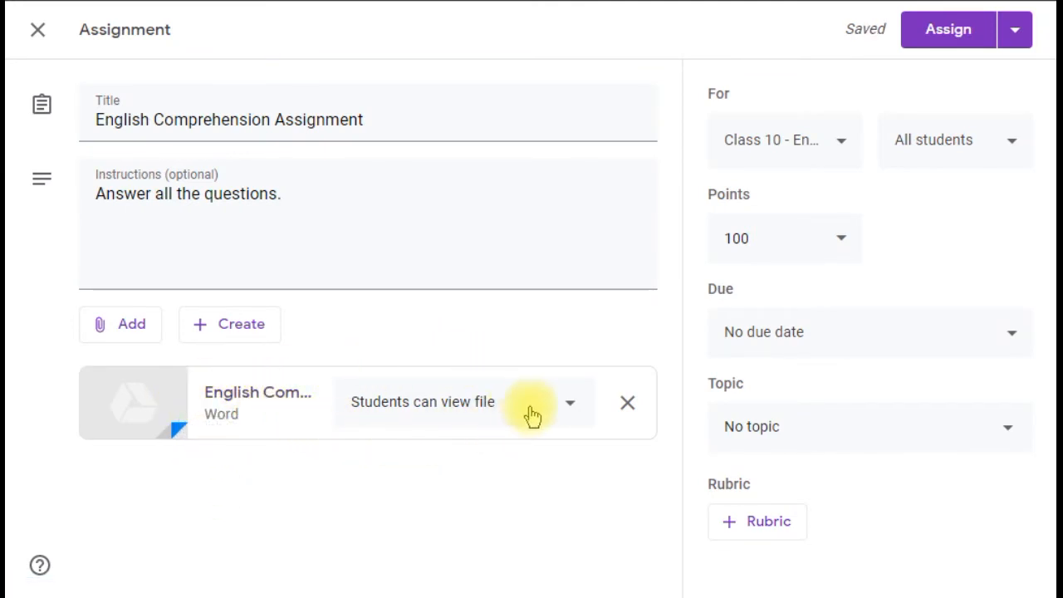
{"action": "left_click", "coordinate": [572, 409]}
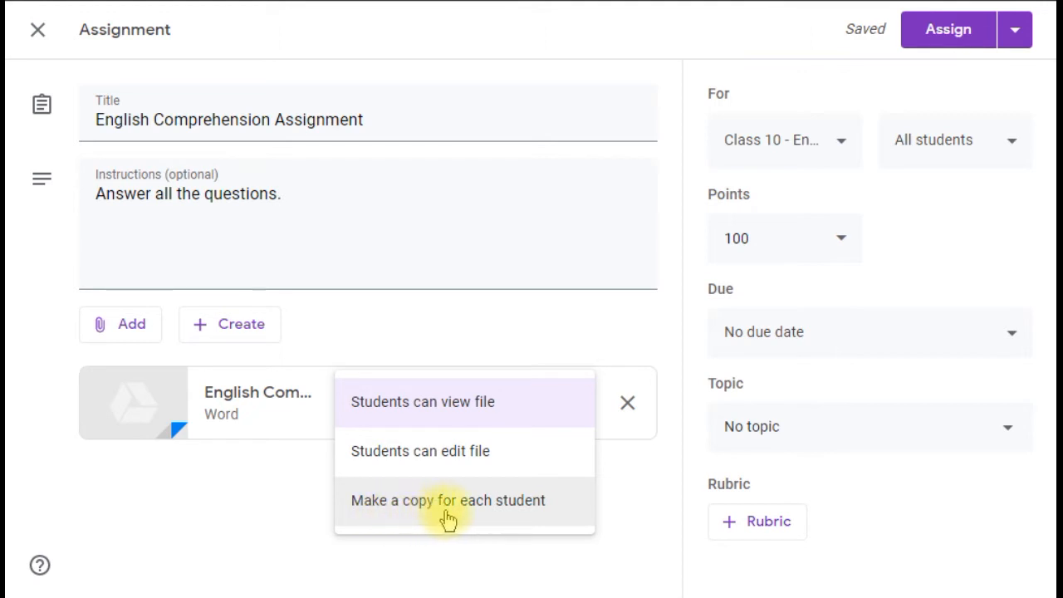
{"action": "left_click", "coordinate": [443, 508]}
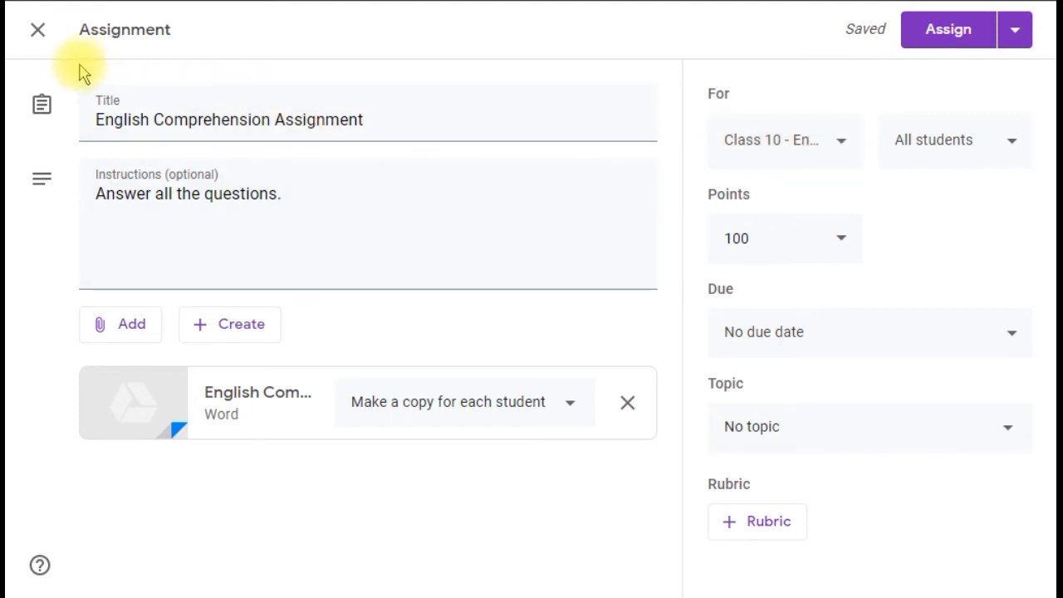
- Check the available classes, and try excluding the first two listed students from the assignment before selecting them again
{"action": "left_click", "coordinate": [840, 148]}
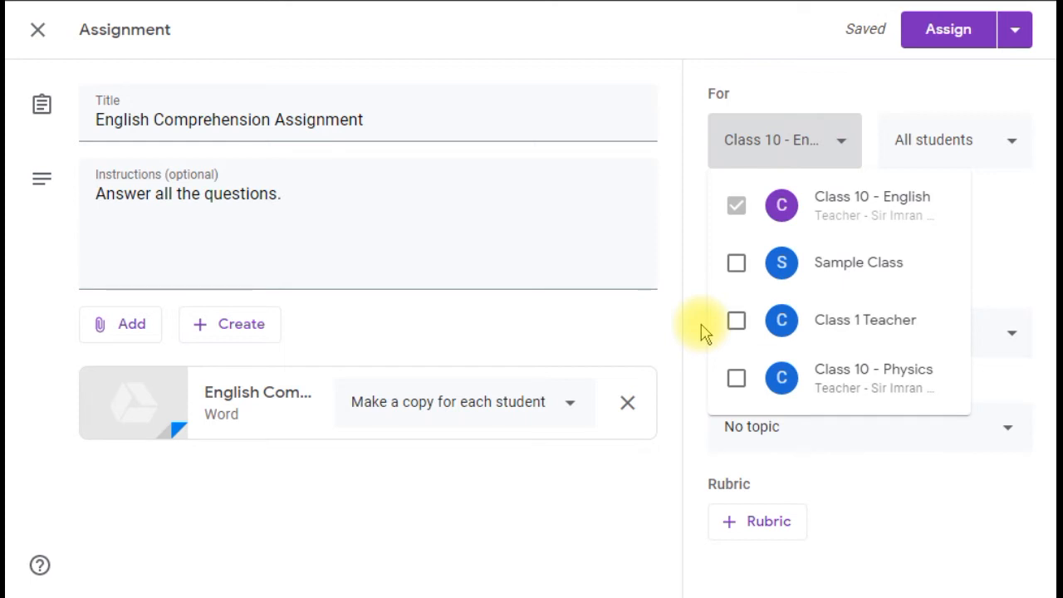
{"action": "left_click", "coordinate": [695, 245]}
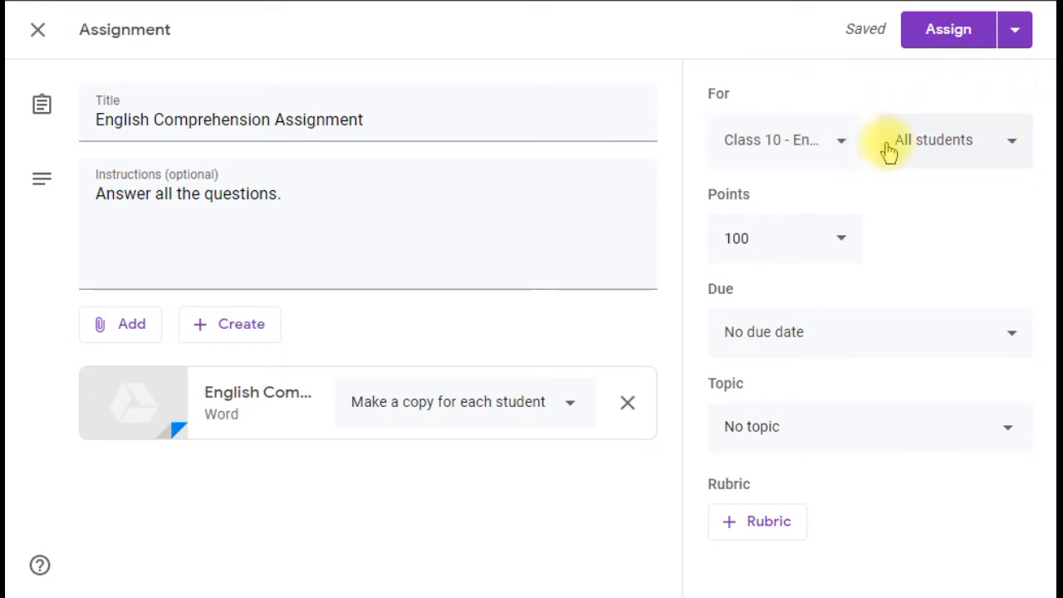
{"action": "left_click", "coordinate": [1011, 148]}
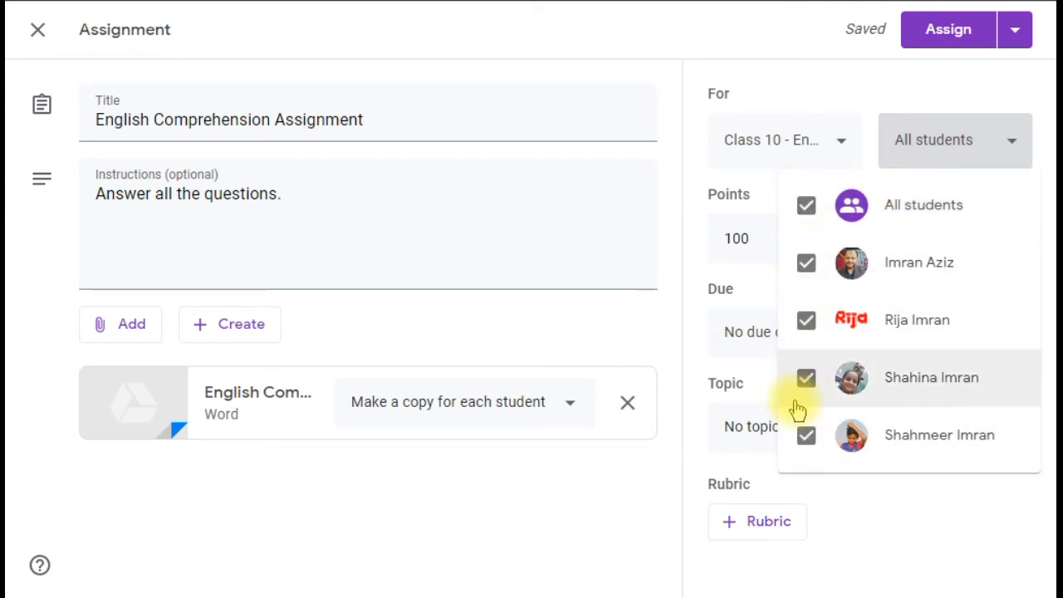
{"action": "left_click", "coordinate": [806, 262]}
{"action": "left_click", "coordinate": [806, 322]}
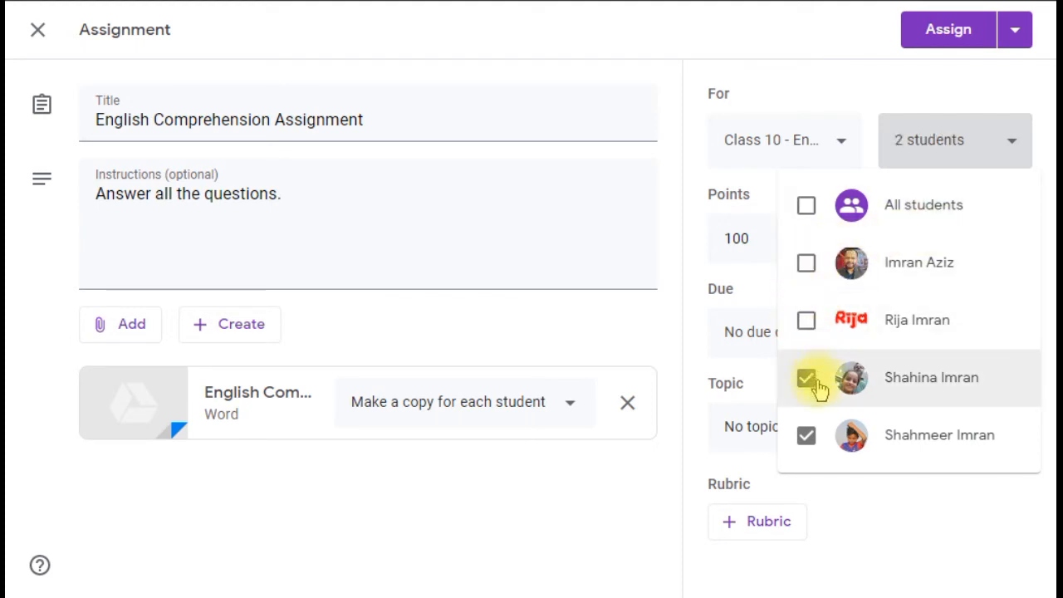
{"action": "left_click", "coordinate": [807, 322]}
{"action": "left_click", "coordinate": [806, 264]}
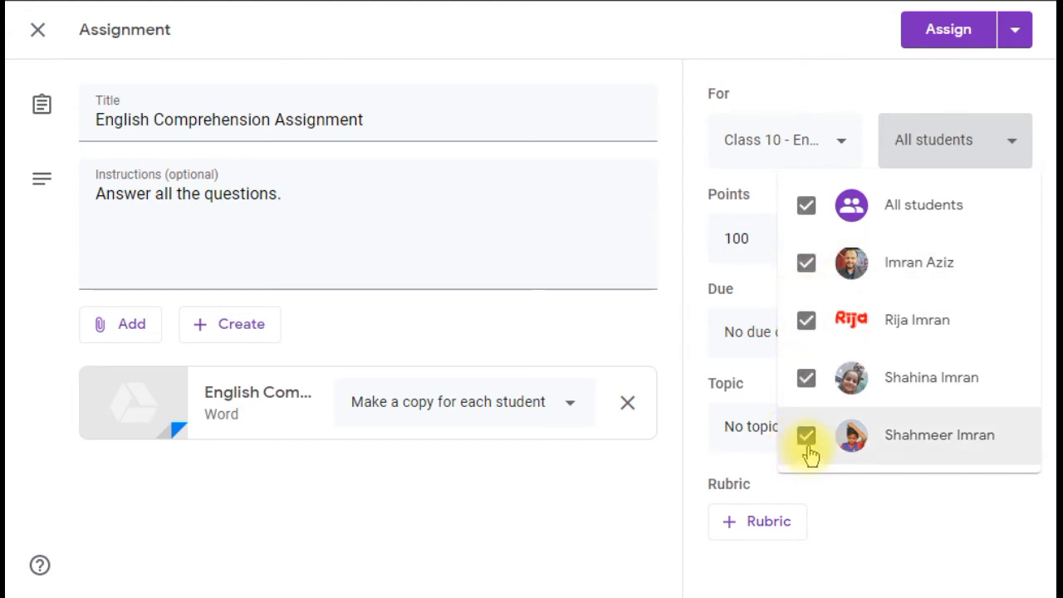
{"action": "left_click", "coordinate": [869, 497]}
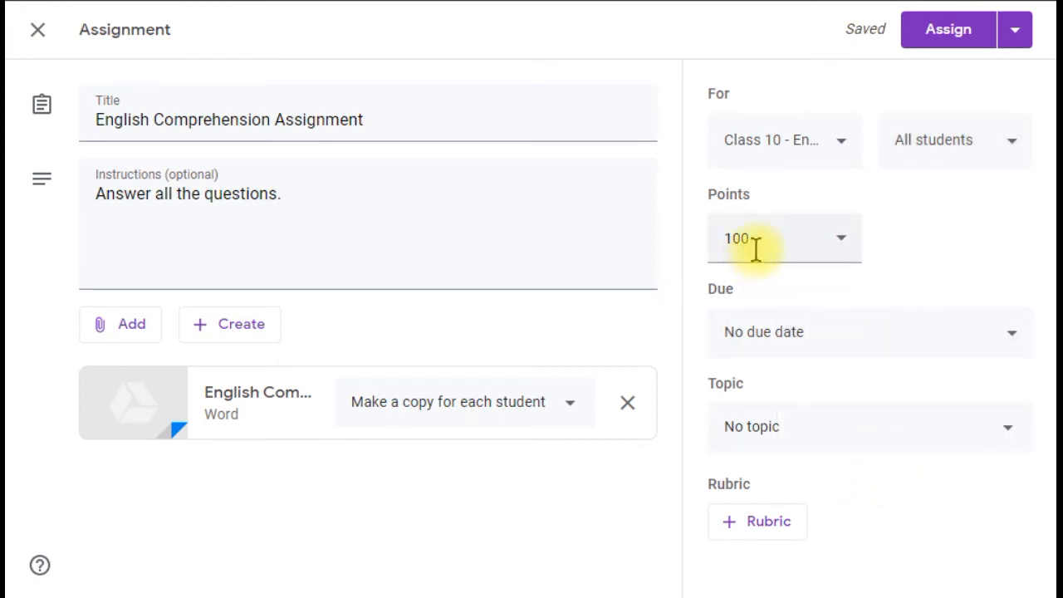
- Set the assignment's points to 20
{"action": "left_click_drag", "start_coordinate": [764, 241], "coordinate": [722, 237]}
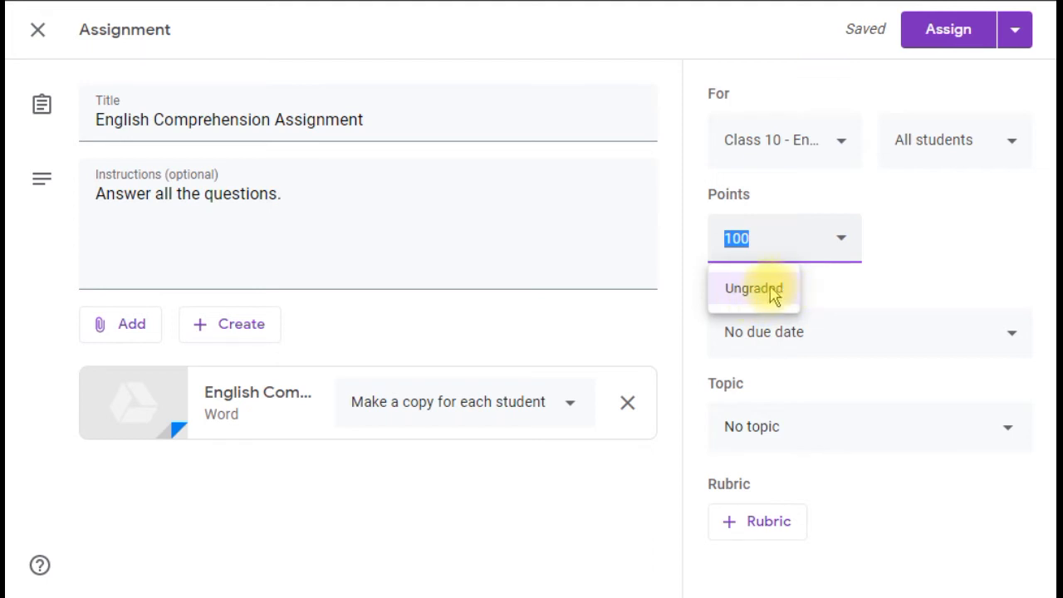
{"action": "mouse_move", "coordinate": [742, 239]}
{"action": "left_mouse_down"}
{"action": "mouse_move", "coordinate": [715, 241]}
{"action": "mouse_move", "coordinate": [753, 240]}
{"action": "left_mouse_up"}
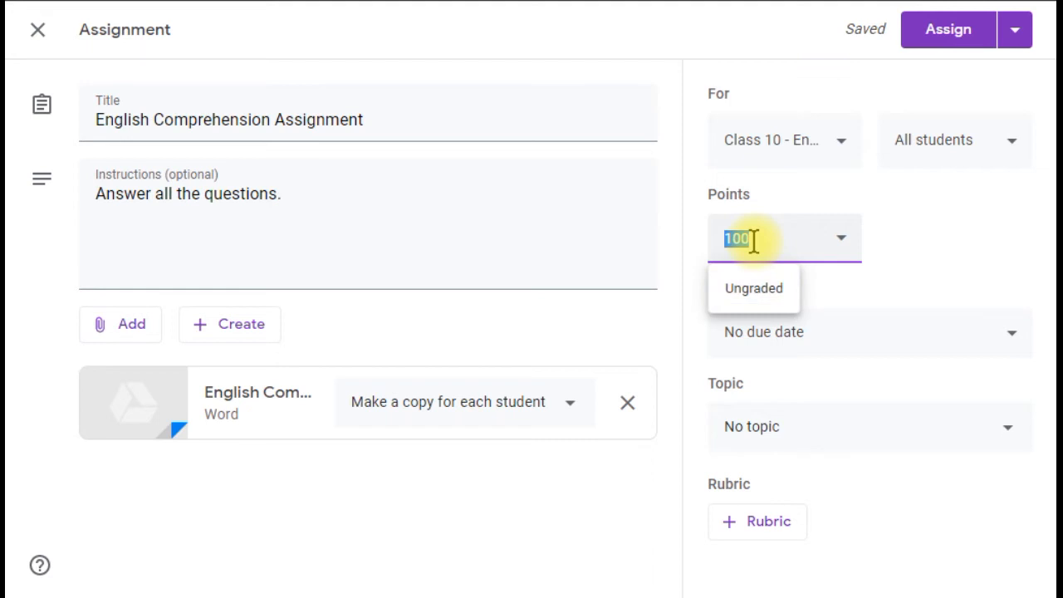
{"action": "key", "text": "Down"}
{"action": "key", "text": "Up"}
{"action": "key", "text": "BackSpace"}
{"action": "key", "text": "BackSpace"}
{"action": "key", "text": "BackSpace"}
{"action": "type", "text": "20"}
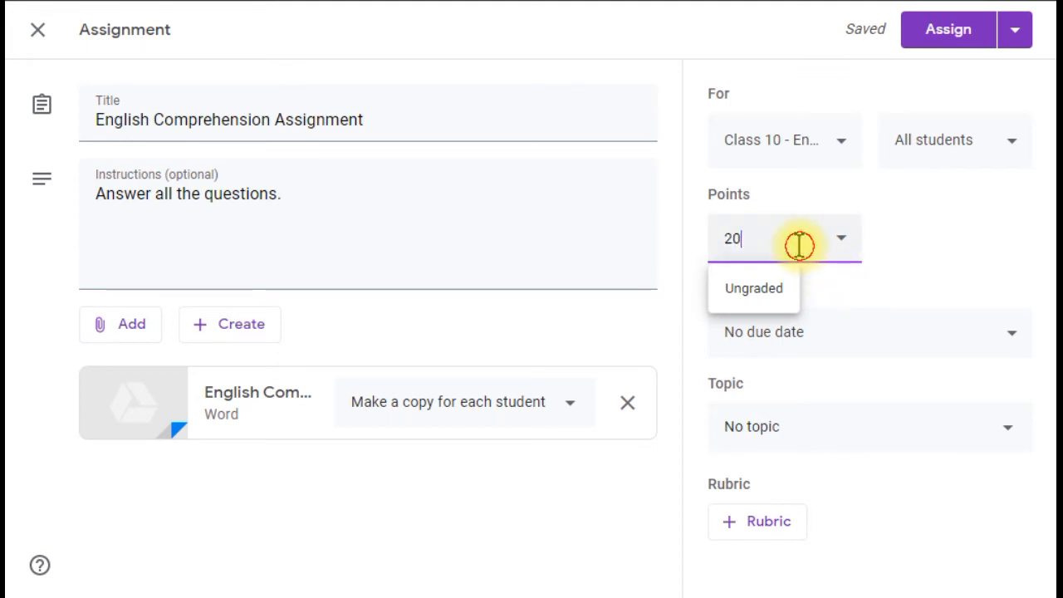
- Set the assignment's due date to May 4, 2020
{"action": "left_click", "coordinate": [1013, 341]}
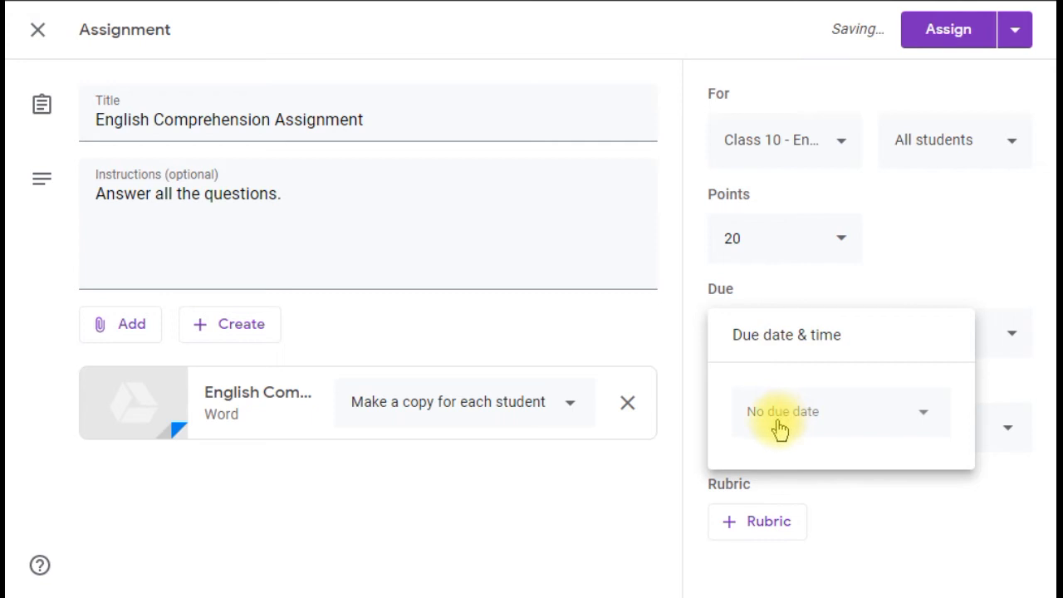
{"action": "left_click", "coordinate": [811, 427]}
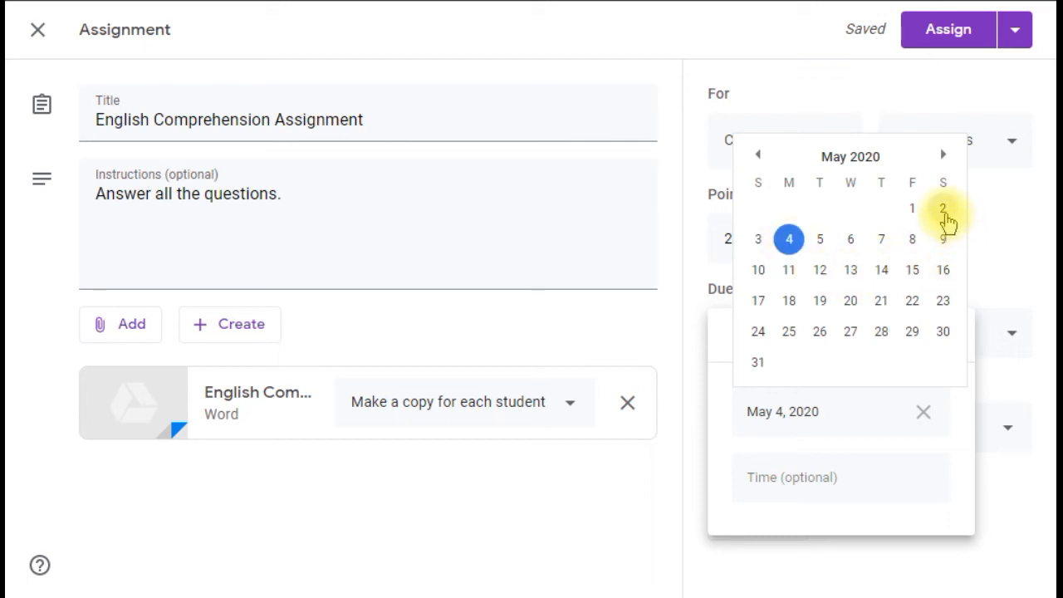
{"action": "left_click", "coordinate": [789, 241]}
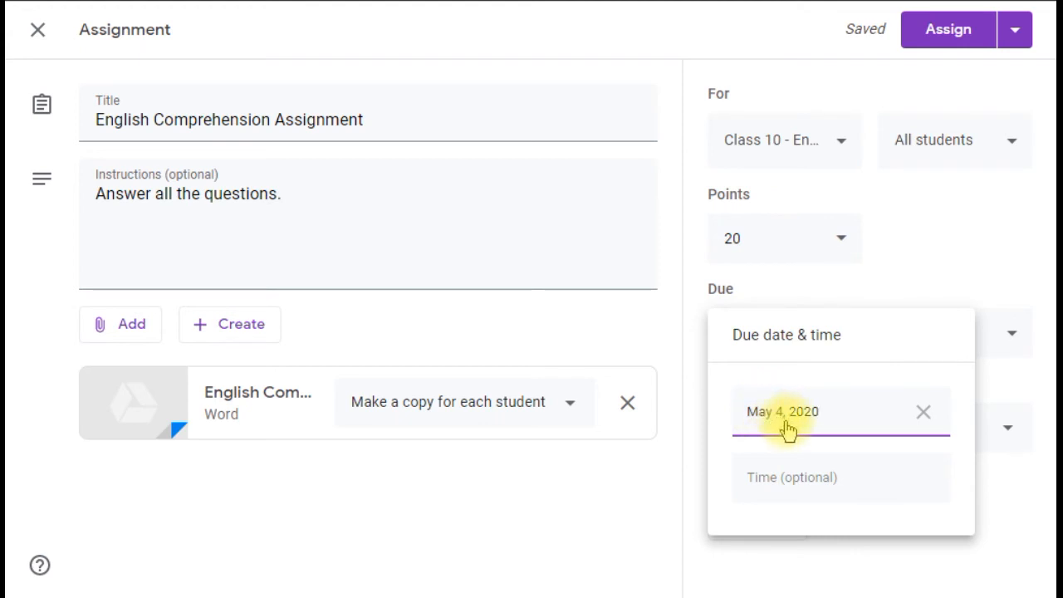
- Add a due time of 9:00 AM to the assignment's due date
{"action": "left_click", "coordinate": [772, 480]}
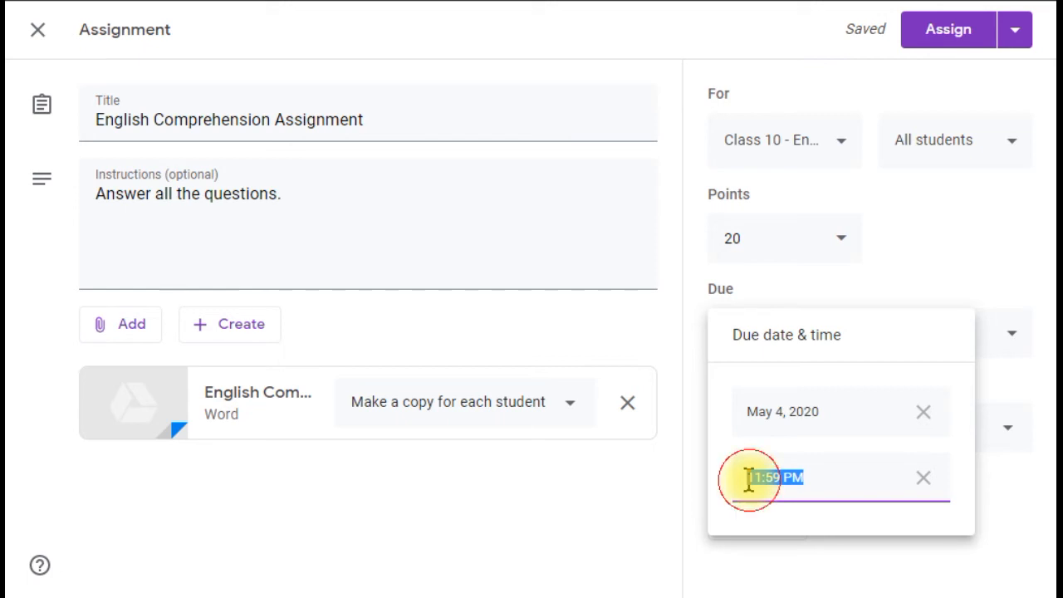
{"action": "left_click", "coordinate": [751, 479]}
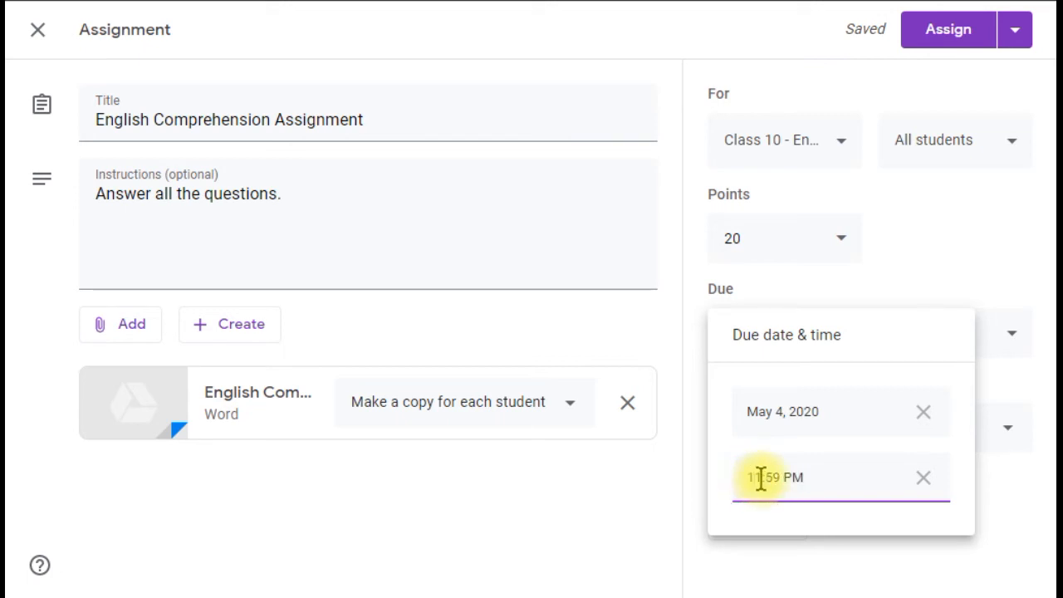
{"action": "double_click", "coordinate": [746, 476]}
{"action": "type", "text": "9"}
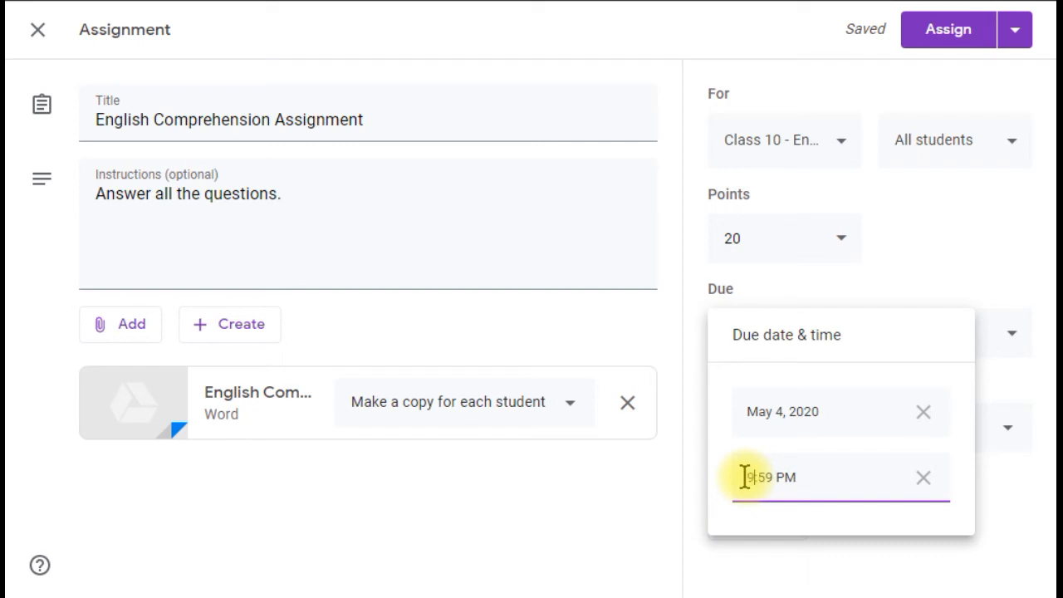
{"action": "left_click", "coordinate": [759, 474]}
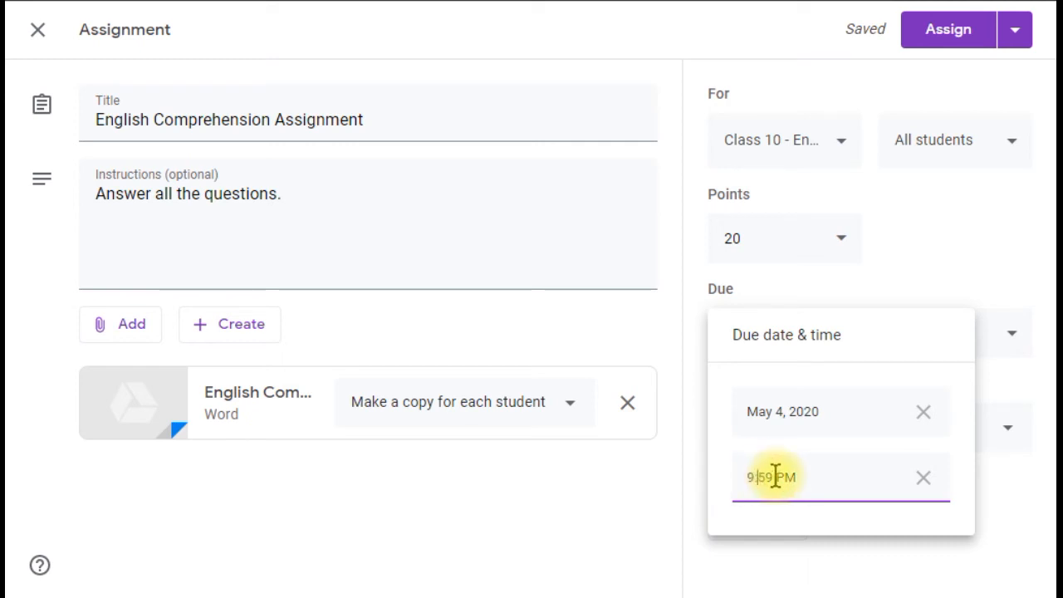
{"action": "key", "text": "BackSpace"}
{"action": "key", "text": "BackSpace"}
{"action": "type", "text": "00 A"}
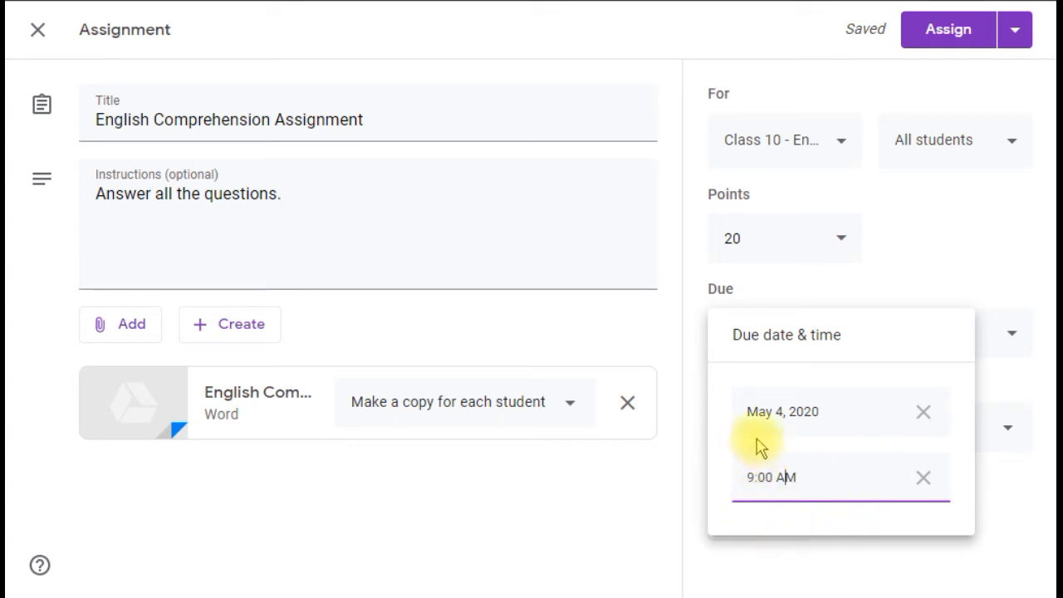
{"action": "left_click", "coordinate": [845, 541]}
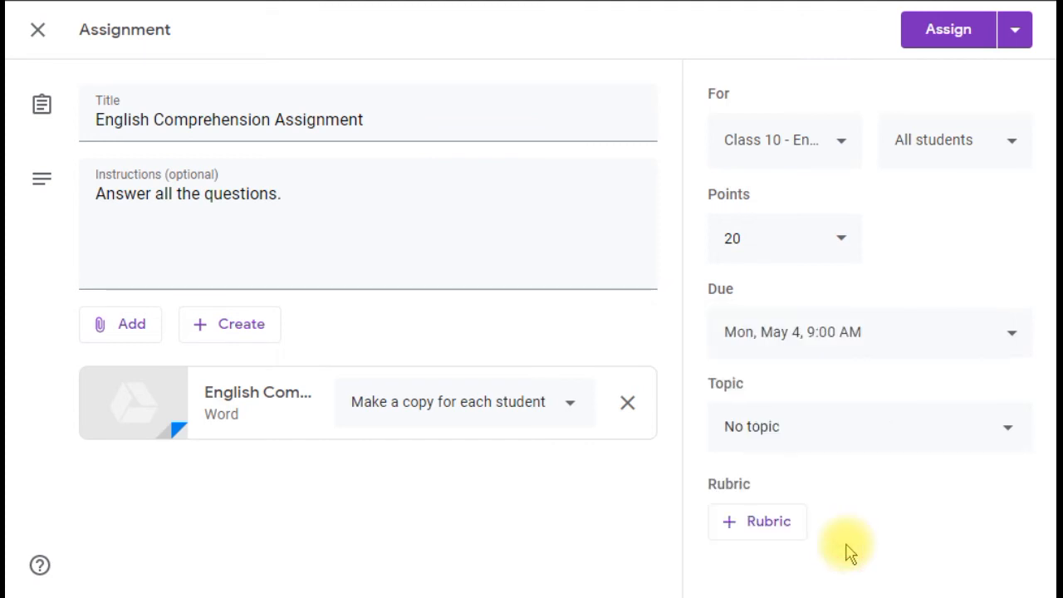
- File the assignment under a new topic named "English" and assign it to the class immediately
{"action": "left_click", "coordinate": [795, 431]}
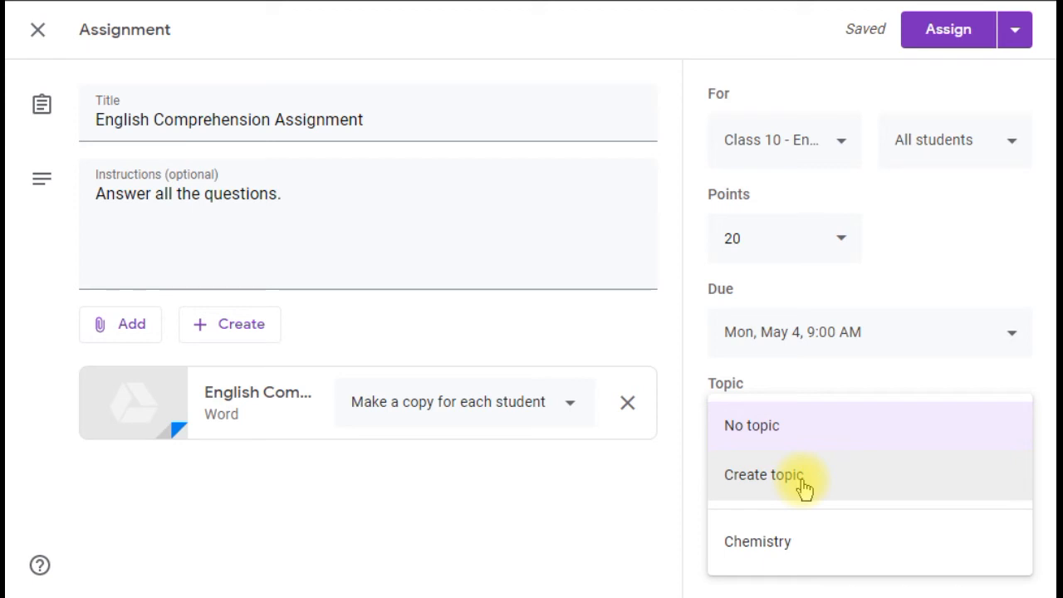
{"action": "left_click", "coordinate": [768, 481]}
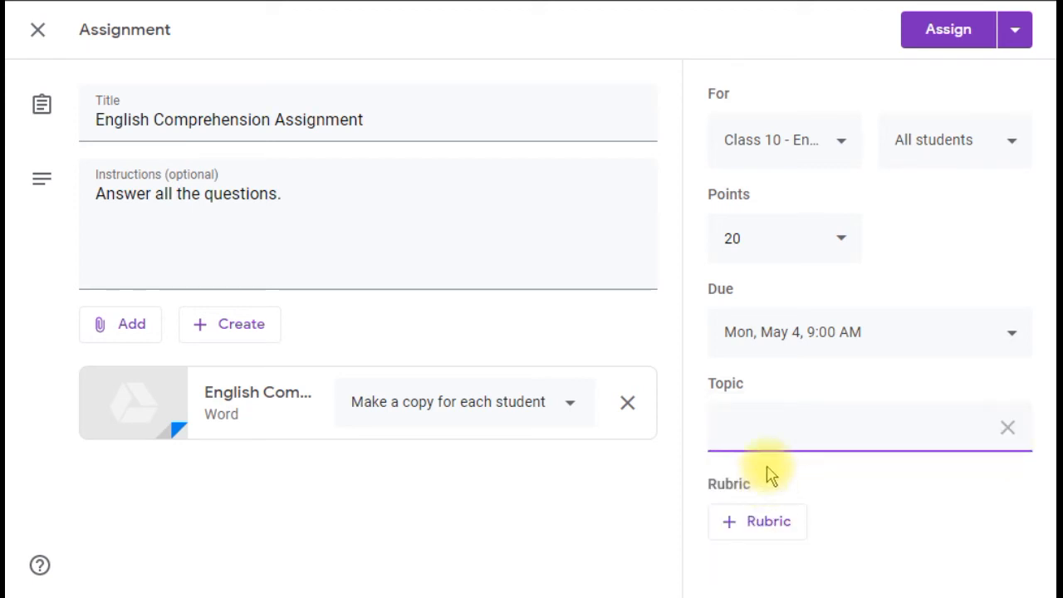
{"action": "type", "text": "E"}
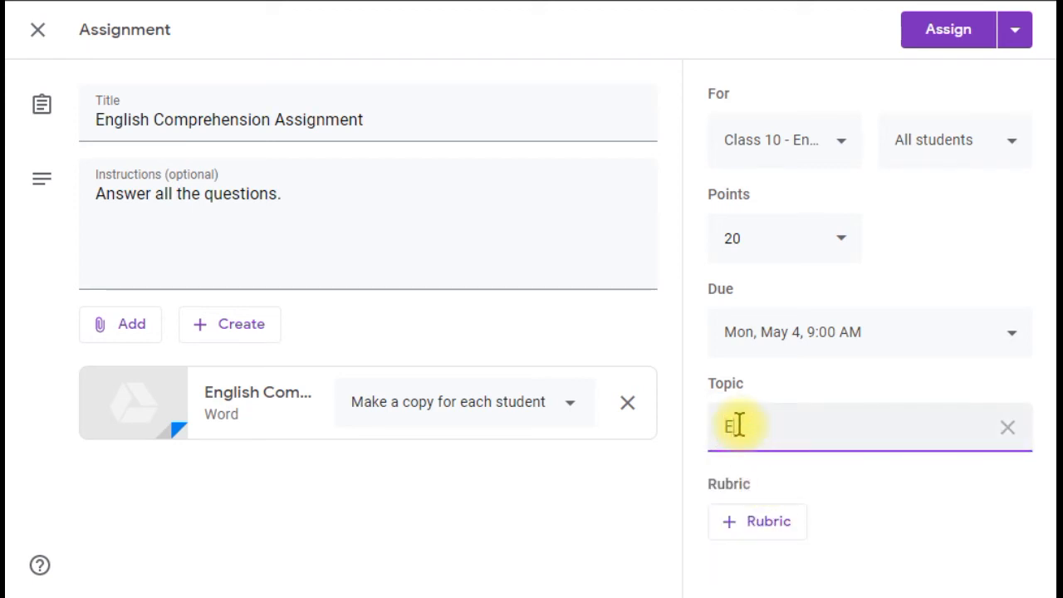
{"action": "type", "text": "nglish"}
{"action": "left_click", "coordinate": [799, 470]}
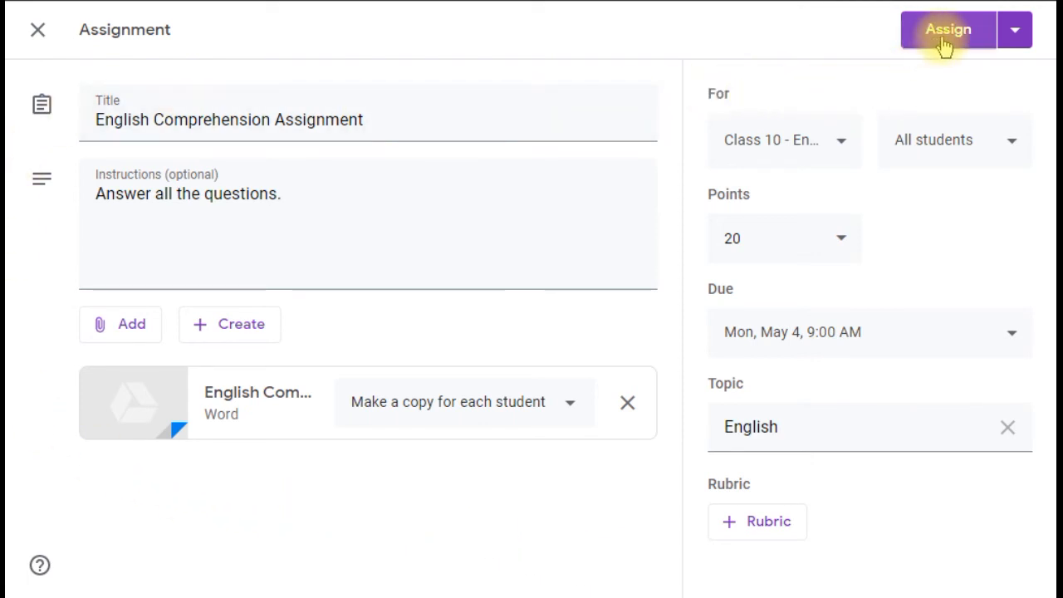
{"action": "left_click", "coordinate": [1023, 42]}
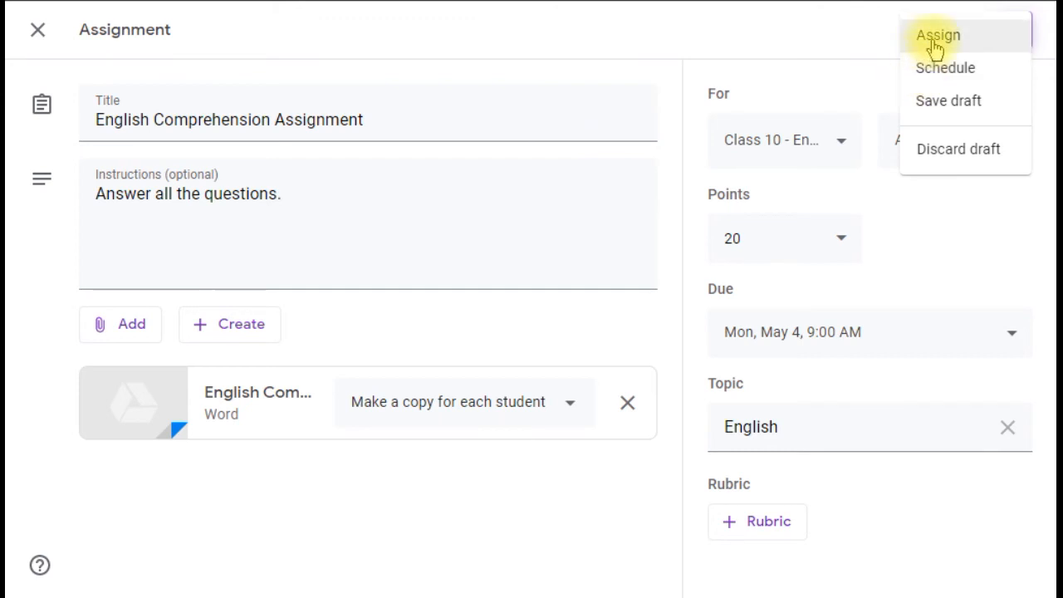
{"action": "left_click", "coordinate": [934, 47]}
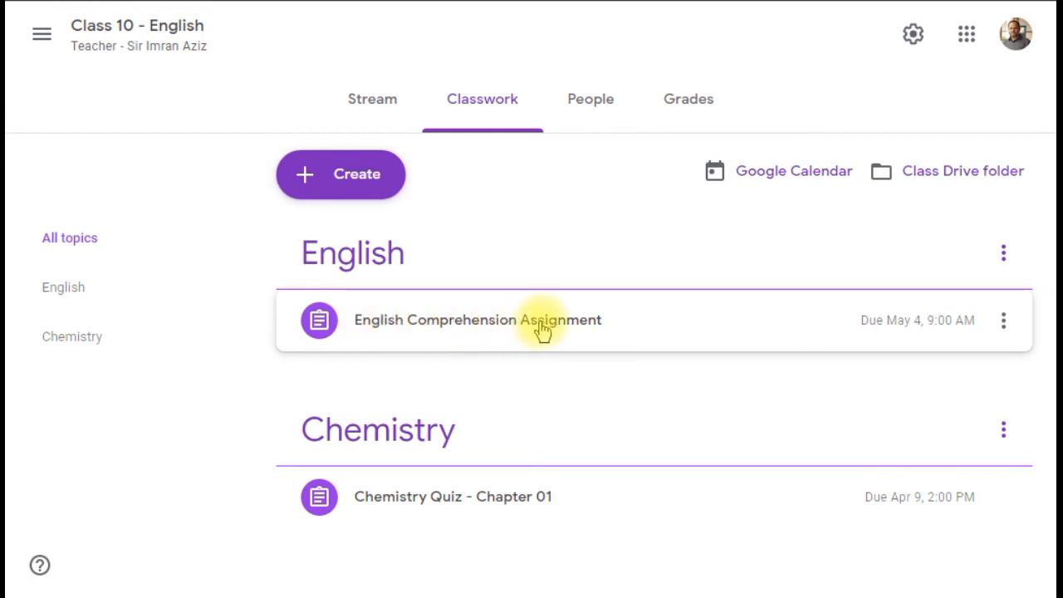
- Expand the posted English Comprehension Assignment and read through the passage and questions in its attached Word file
{"action": "left_click", "coordinate": [457, 318]}
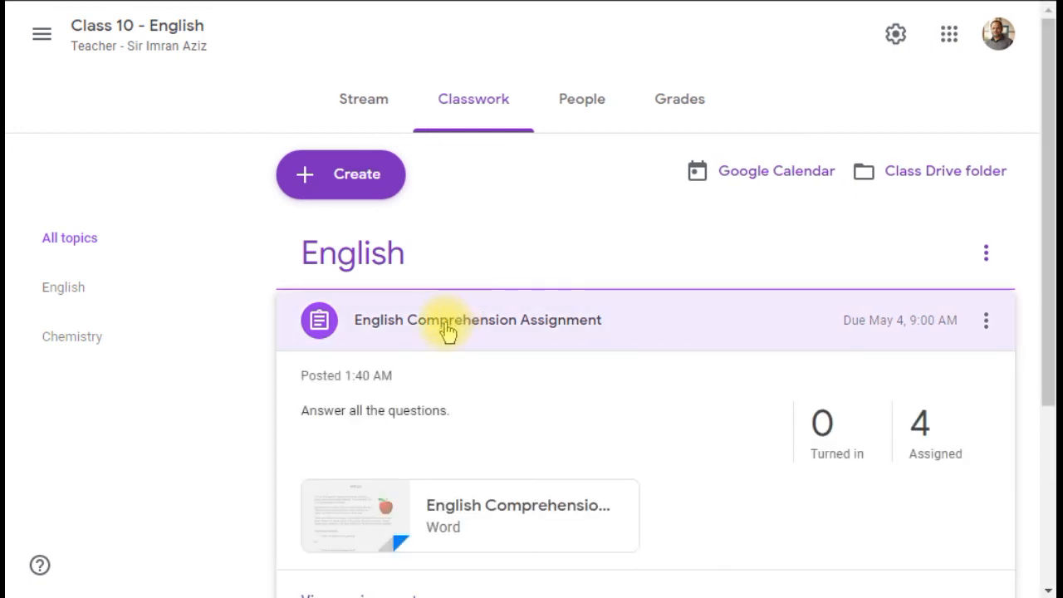
{"action": "scroll", "coordinate": [448, 330], "scroll_direction": "down", "scroll_amount": 1}
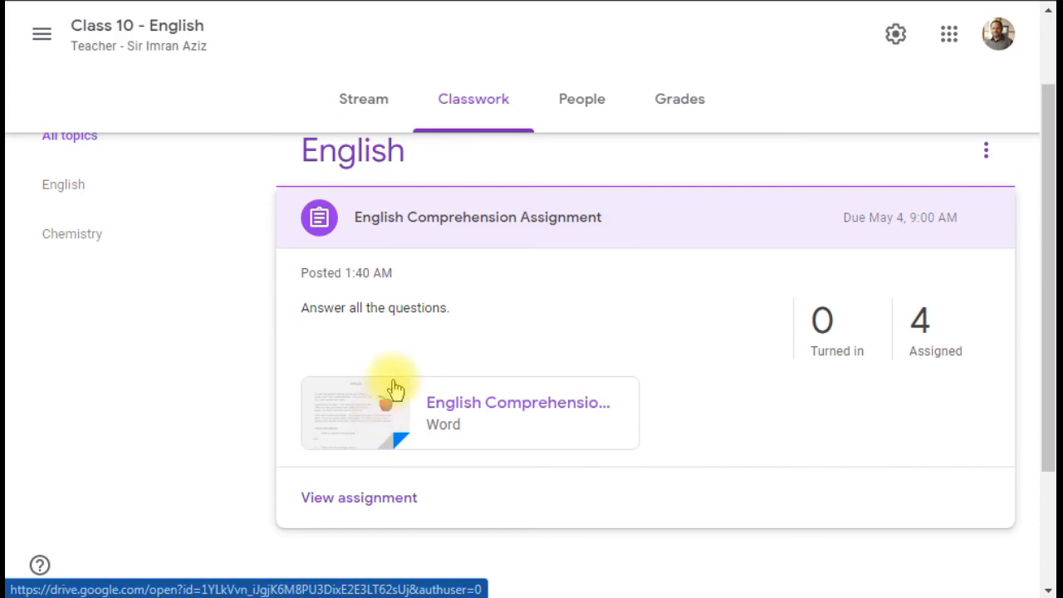
{"action": "left_click", "coordinate": [510, 403]}
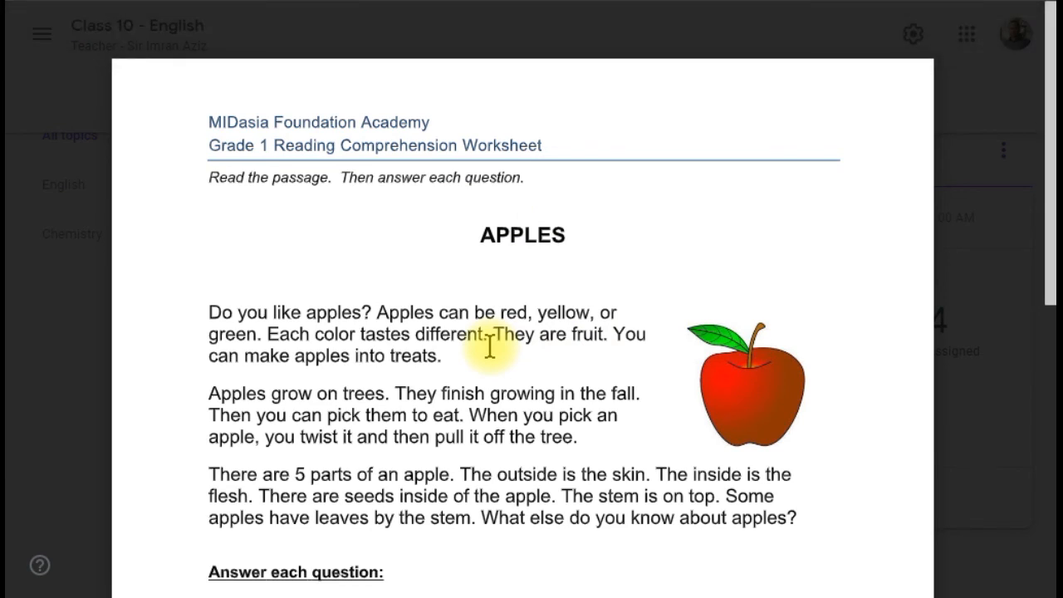
{"action": "scroll", "coordinate": [490, 347], "scroll_direction": "down", "scroll_amount": 3}
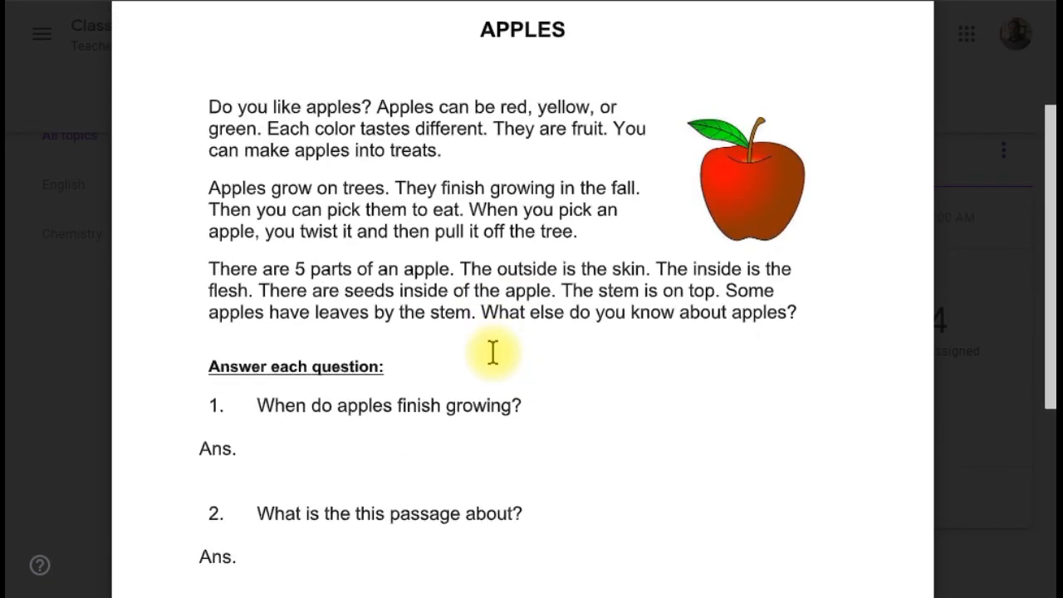
{"action": "scroll", "coordinate": [492, 353], "scroll_direction": "up", "scroll_amount": 2}
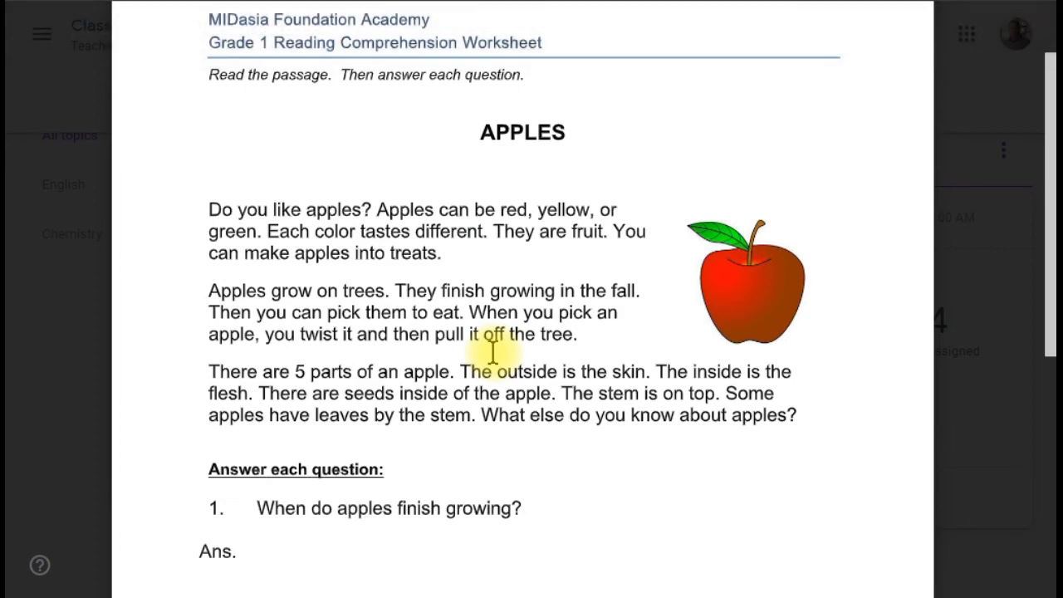
{"action": "scroll", "coordinate": [492, 353], "scroll_direction": "down", "scroll_amount": 2}
{"action": "scroll", "coordinate": [492, 353], "scroll_direction": "down", "scroll_amount": 5}
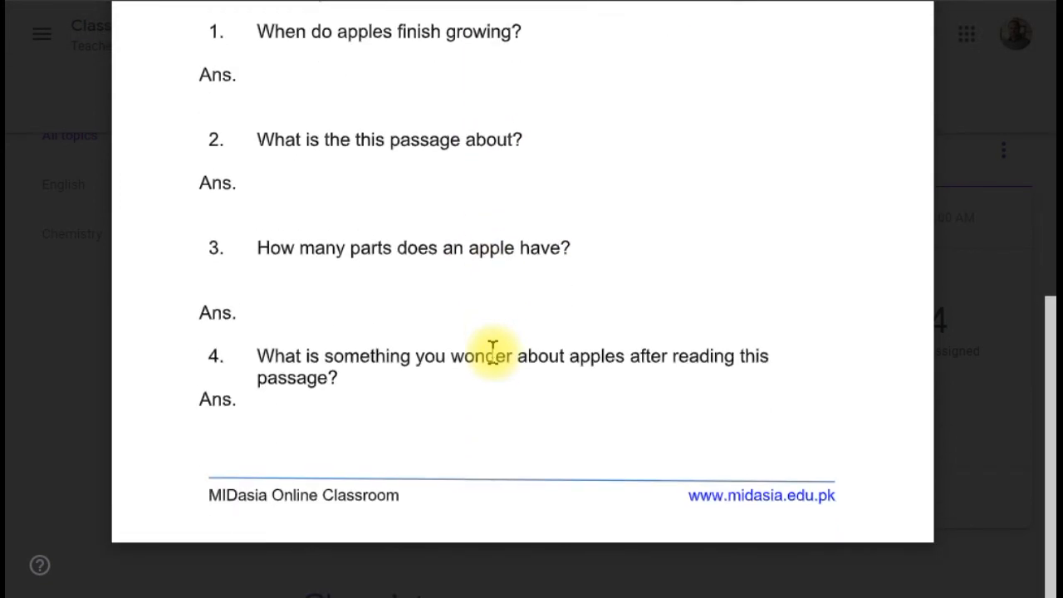
{"action": "scroll", "coordinate": [492, 353], "scroll_direction": "up", "scroll_amount": 8}
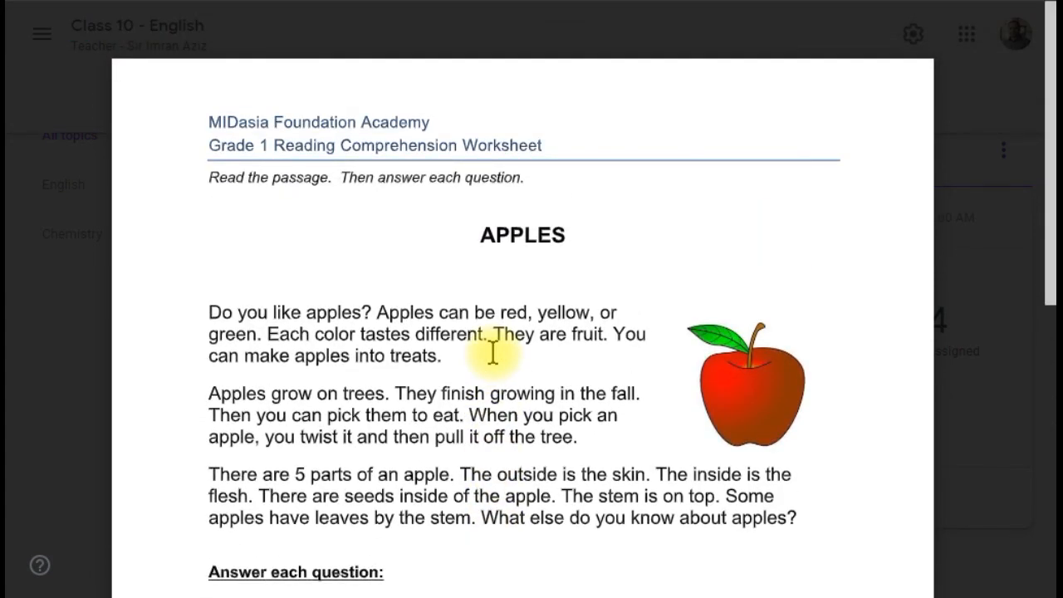
{"action": "scroll", "coordinate": [492, 353], "scroll_direction": "down", "scroll_amount": 4}
{"action": "scroll", "coordinate": [493, 353], "scroll_direction": "down", "scroll_amount": 1}
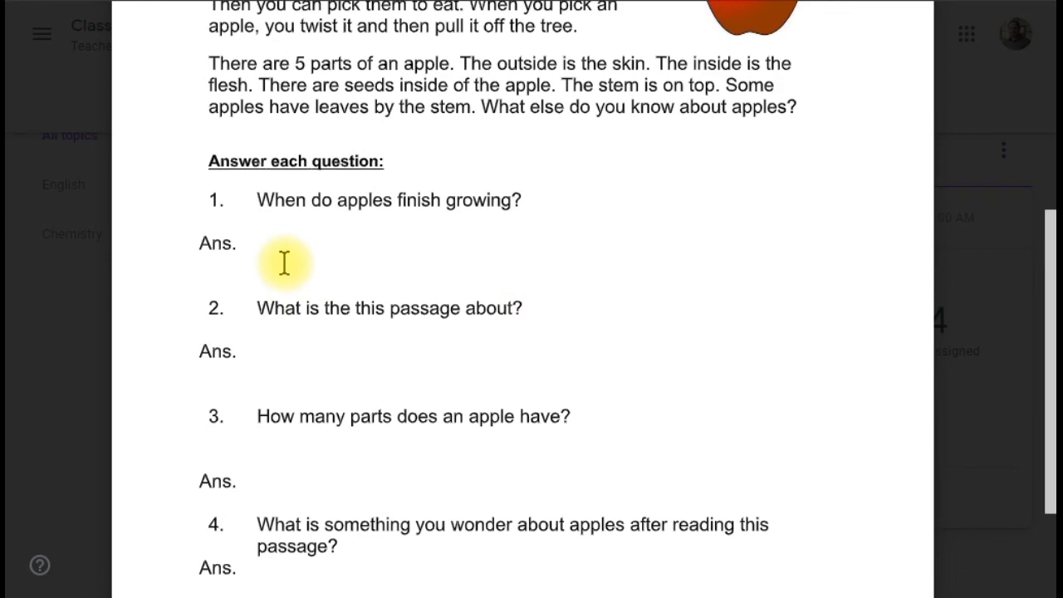
{"action": "scroll", "coordinate": [266, 212], "scroll_direction": "up", "scroll_amount": 4}
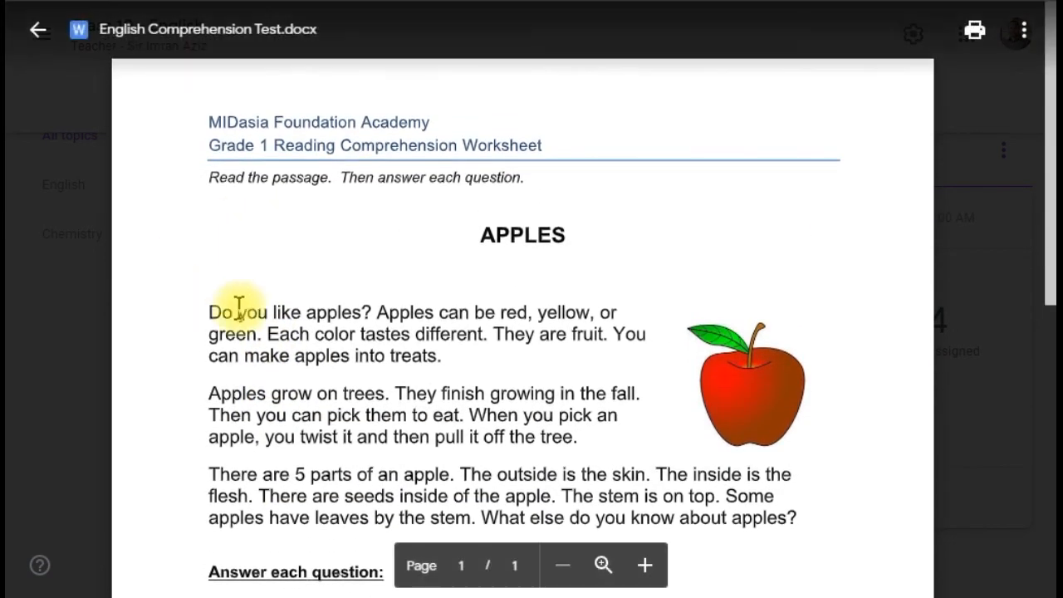
{"action": "scroll", "coordinate": [474, 420], "scroll_direction": "down", "scroll_amount": 3}
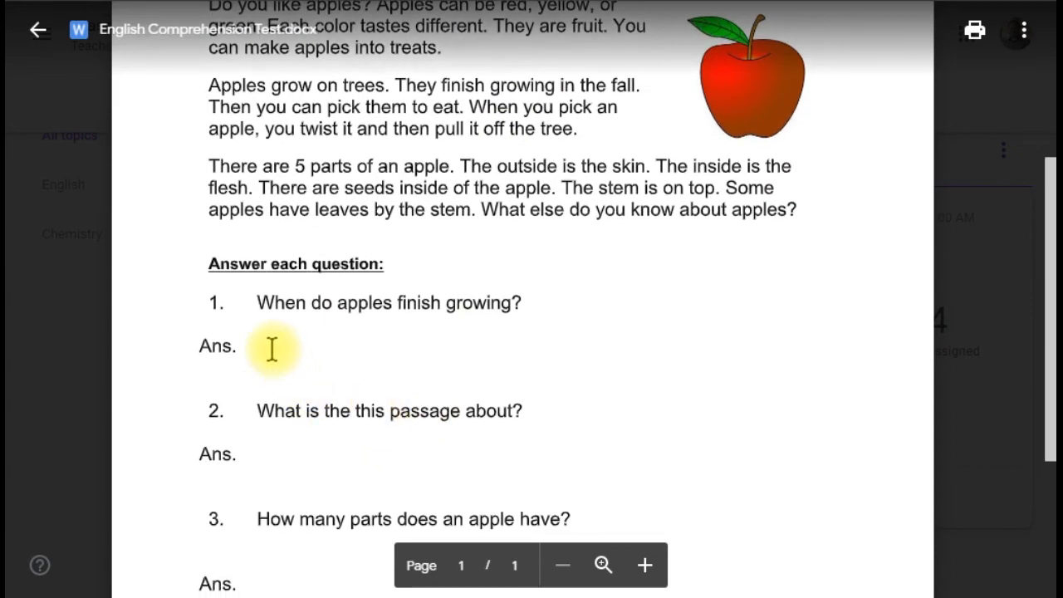
{"action": "scroll", "coordinate": [269, 350], "scroll_direction": "down", "scroll_amount": 2}
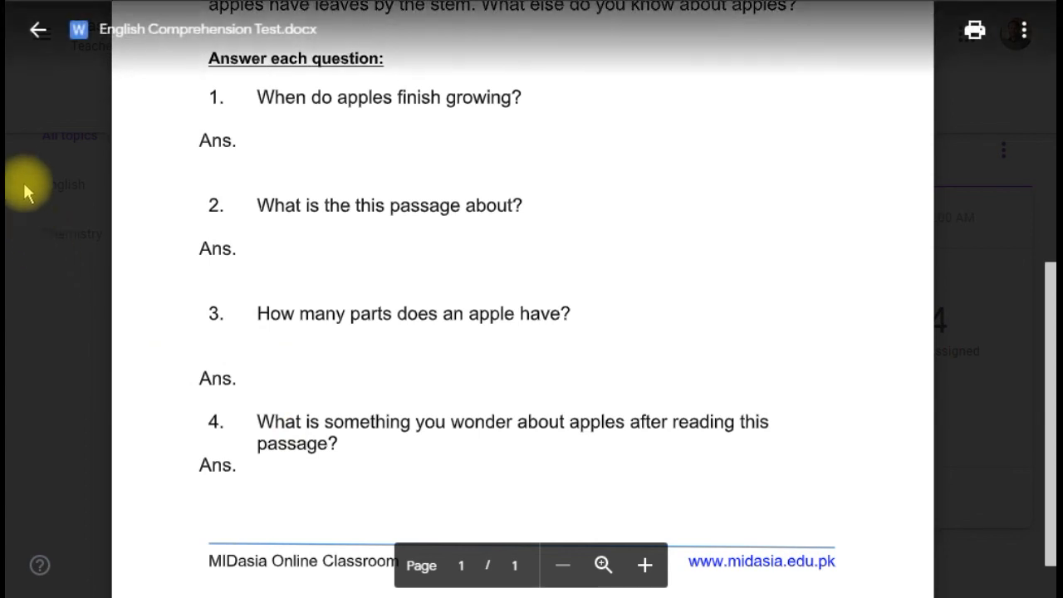
{"action": "left_click", "coordinate": [36, 30]}
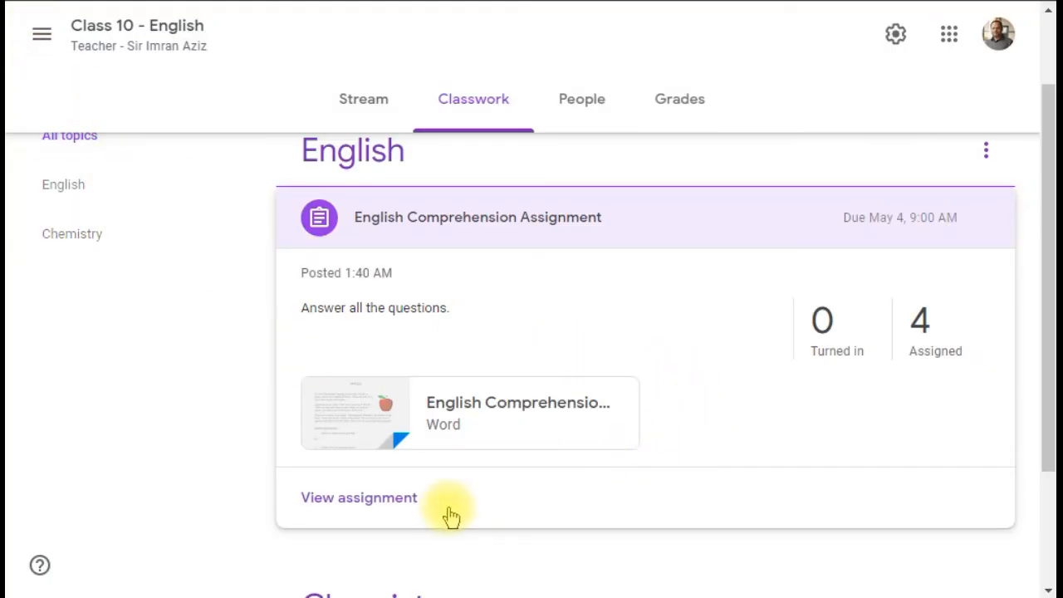
- View the full assignment, examining the student list and each student's copy of the file, and open its instructions
{"action": "left_click", "coordinate": [369, 503]}
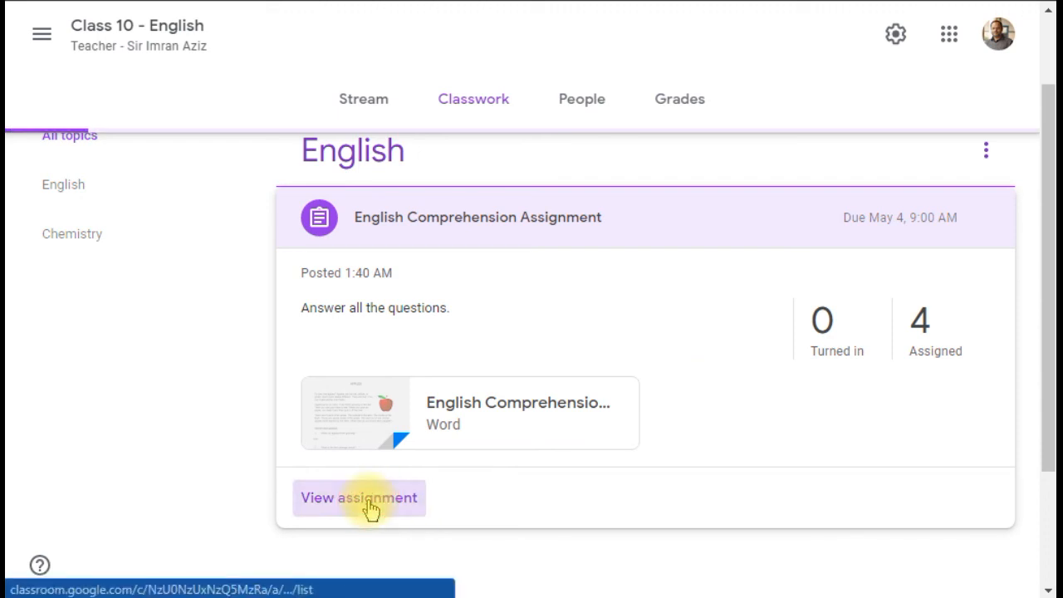
{"action": "left_click_drag", "start_coordinate": [459, 342], "coordinate": [451, 415]}
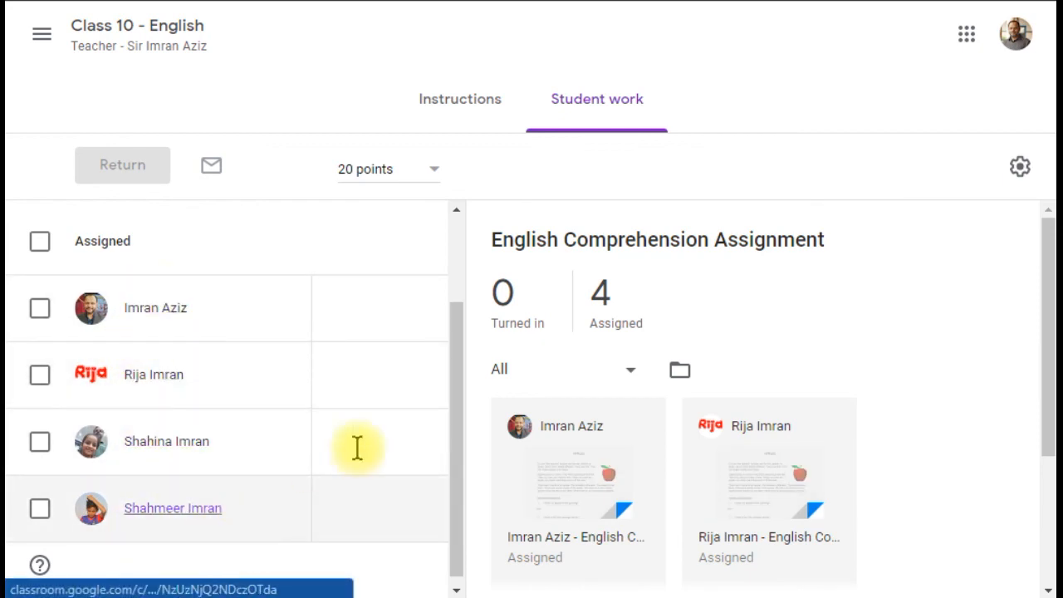
{"action": "left_click_drag", "start_coordinate": [460, 417], "coordinate": [463, 319]}
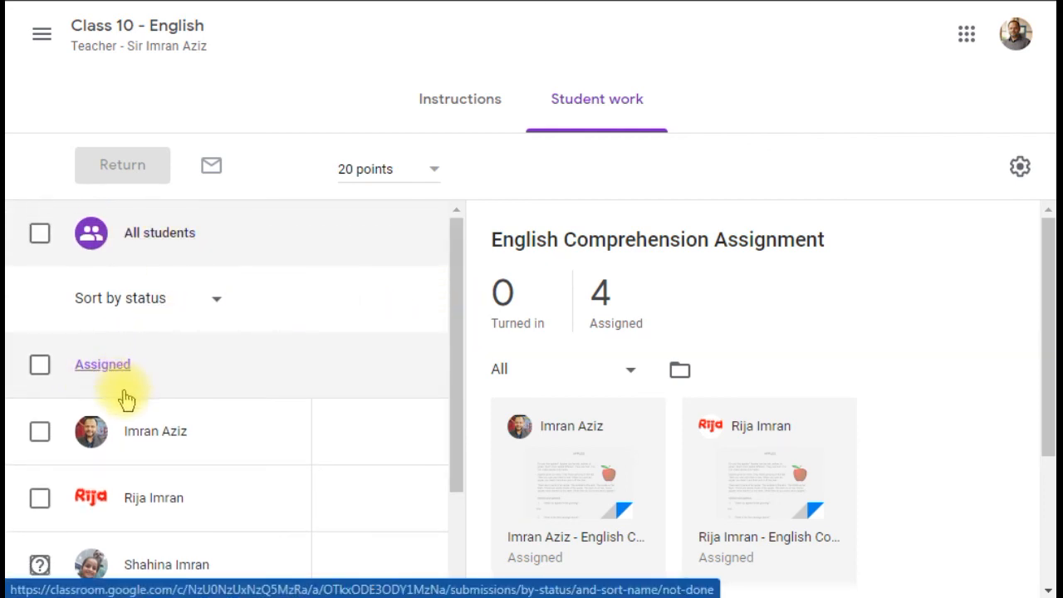
{"action": "left_click_drag", "start_coordinate": [456, 387], "coordinate": [452, 478]}
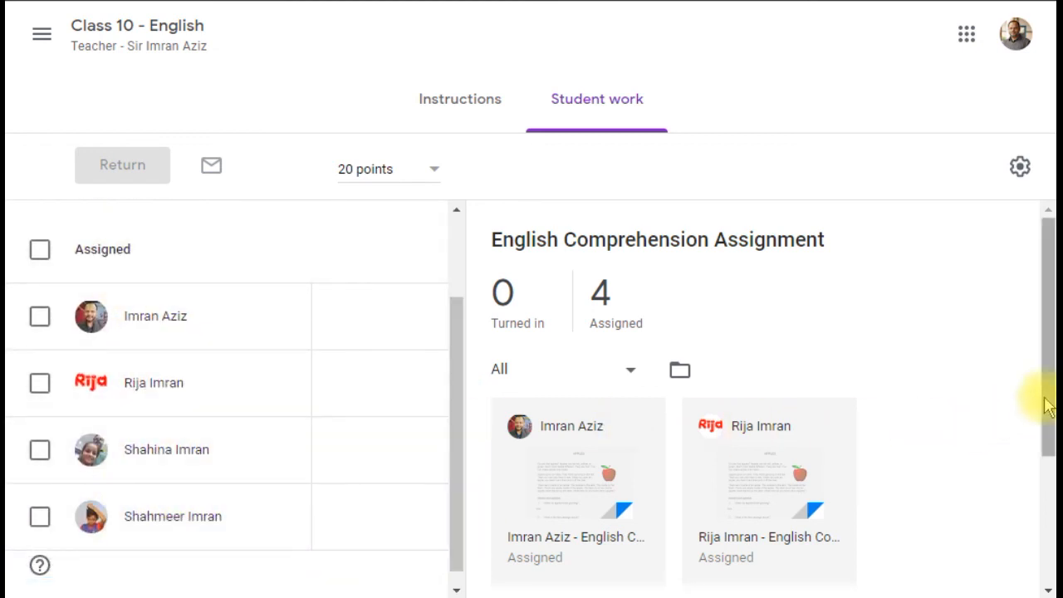
{"action": "left_click_drag", "start_coordinate": [1044, 385], "coordinate": [1045, 502]}
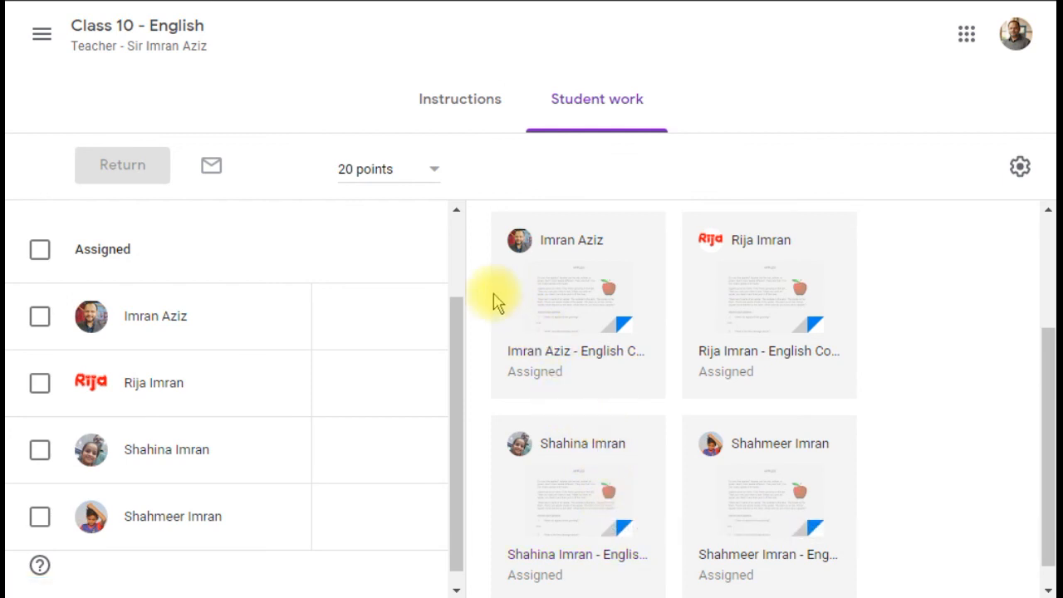
{"action": "scroll", "coordinate": [463, 282], "scroll_direction": "up", "scroll_amount": 3}
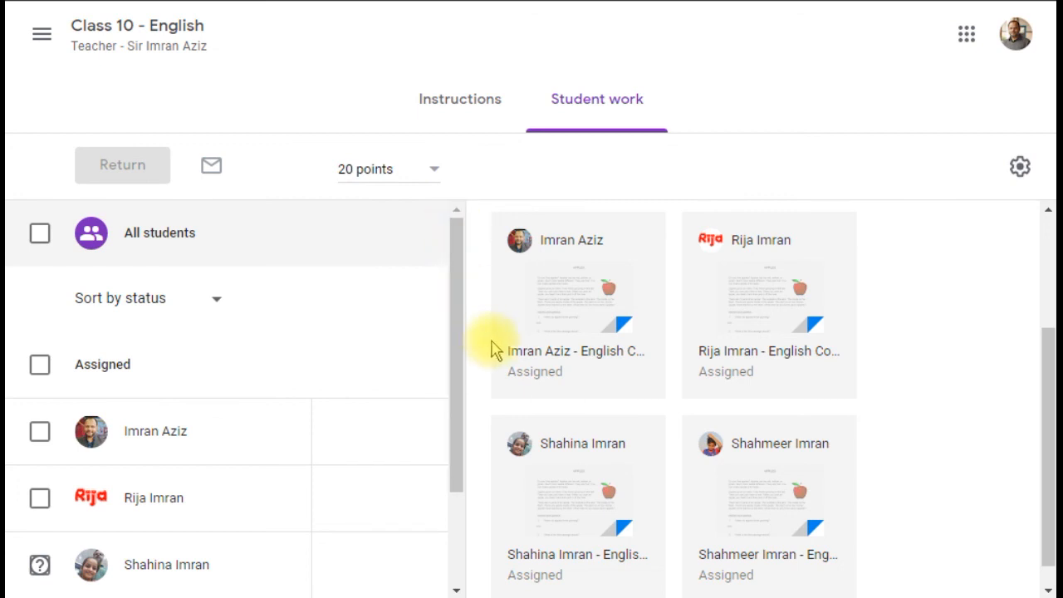
{"action": "left_click_drag", "start_coordinate": [458, 312], "coordinate": [457, 444]}
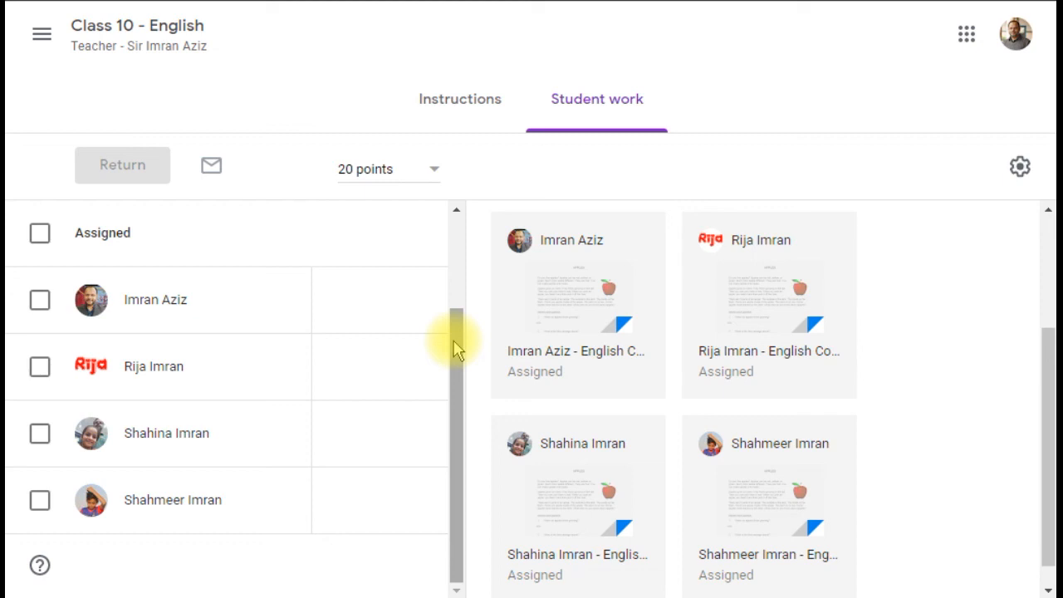
{"action": "left_click_drag", "start_coordinate": [454, 347], "coordinate": [465, 301]}
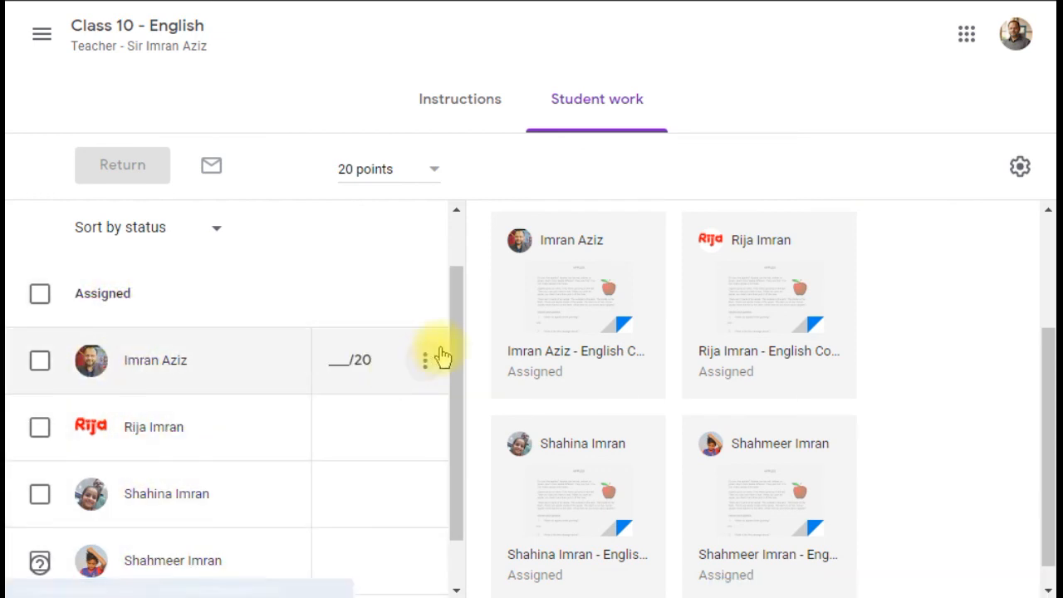
{"action": "scroll", "coordinate": [440, 361], "scroll_direction": "down", "scroll_amount": 1}
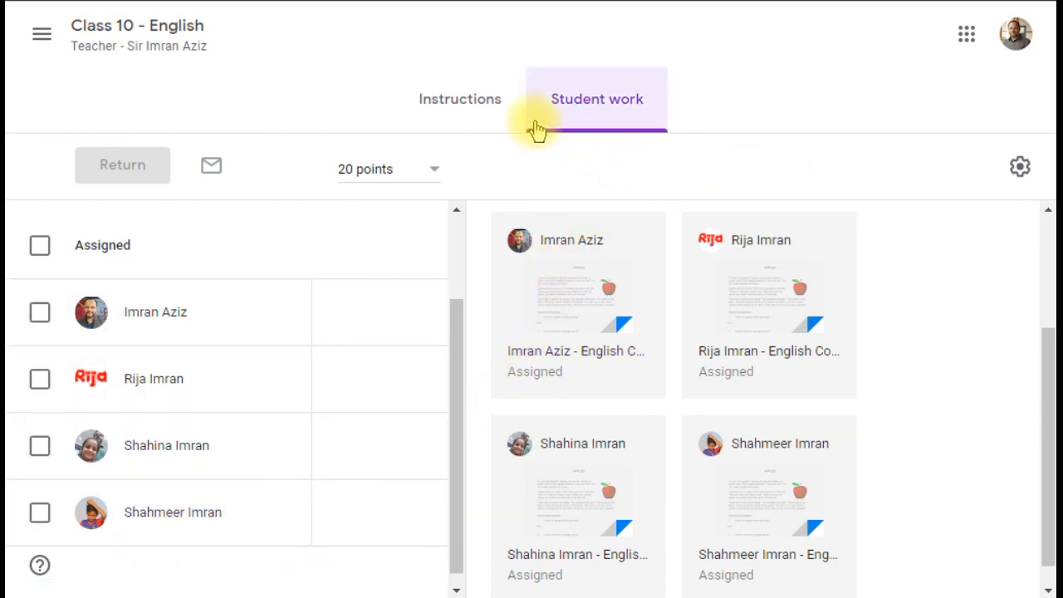
{"action": "left_click", "coordinate": [473, 113]}
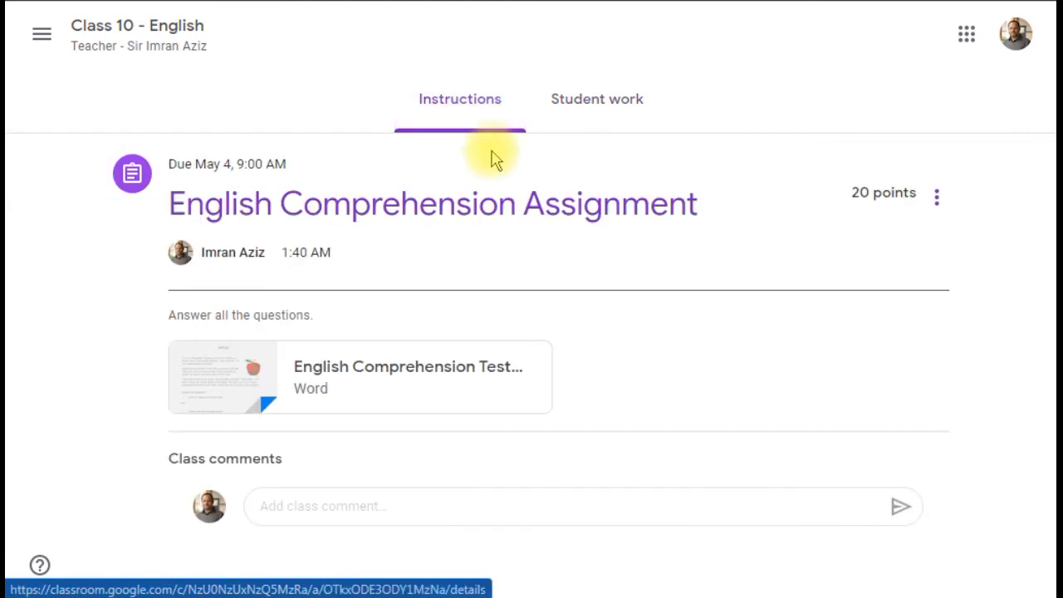